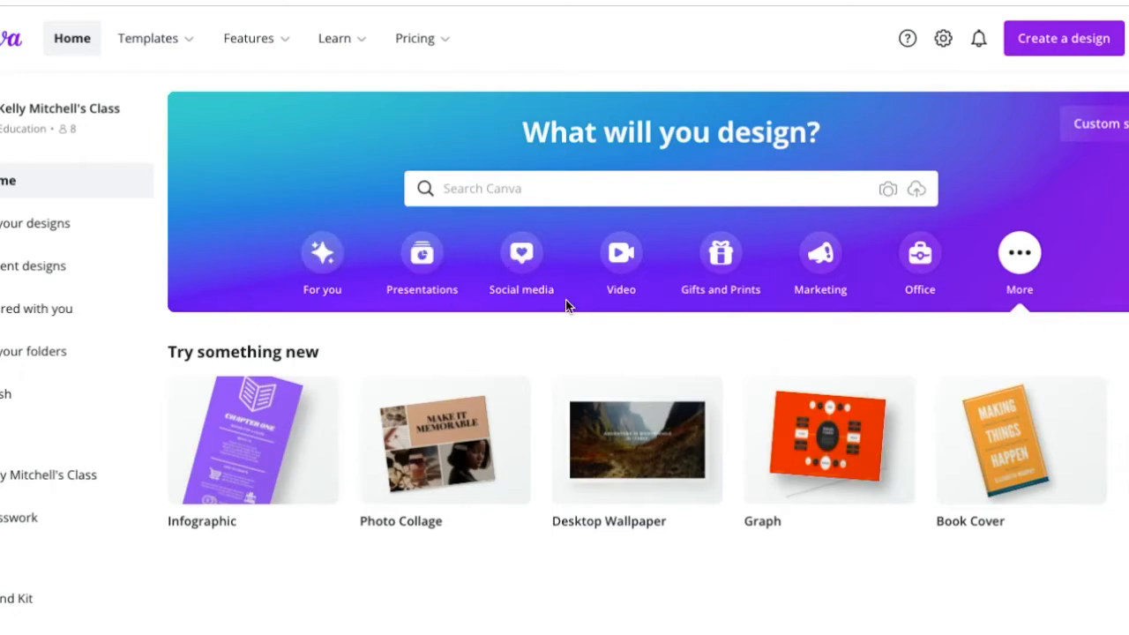
Create a blank Desktop Wallpaper design at 1920 × 1080 px from the additional design types on the home page
{"action": "left_click", "coordinate": [313, 260]}
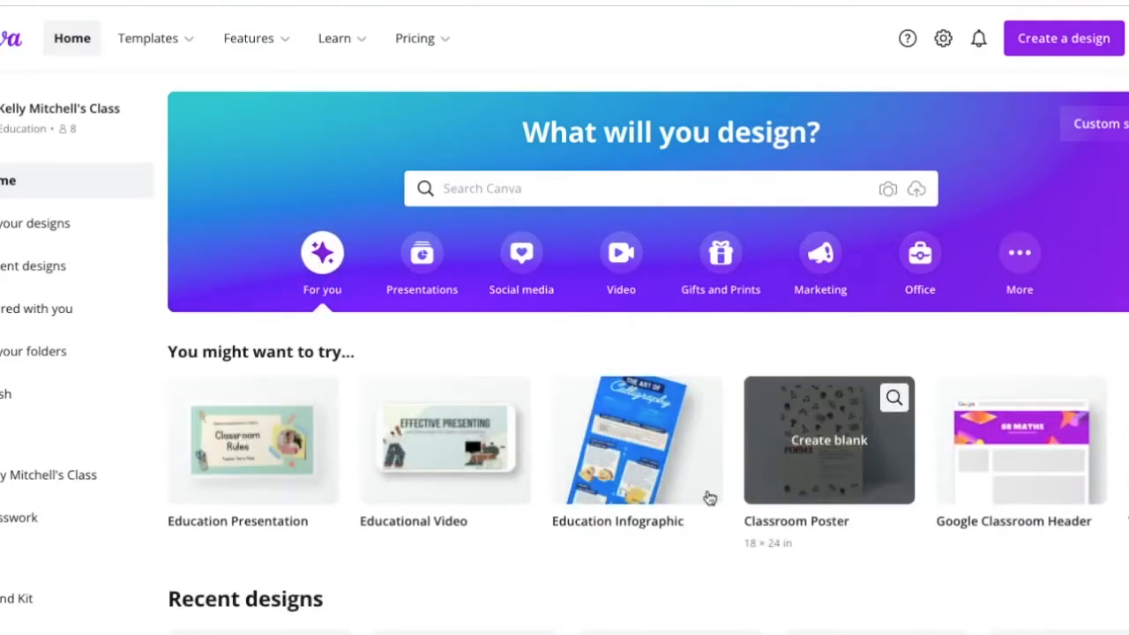
{"action": "scroll", "coordinate": [423, 585], "scroll_direction": "down", "scroll_amount": 5}
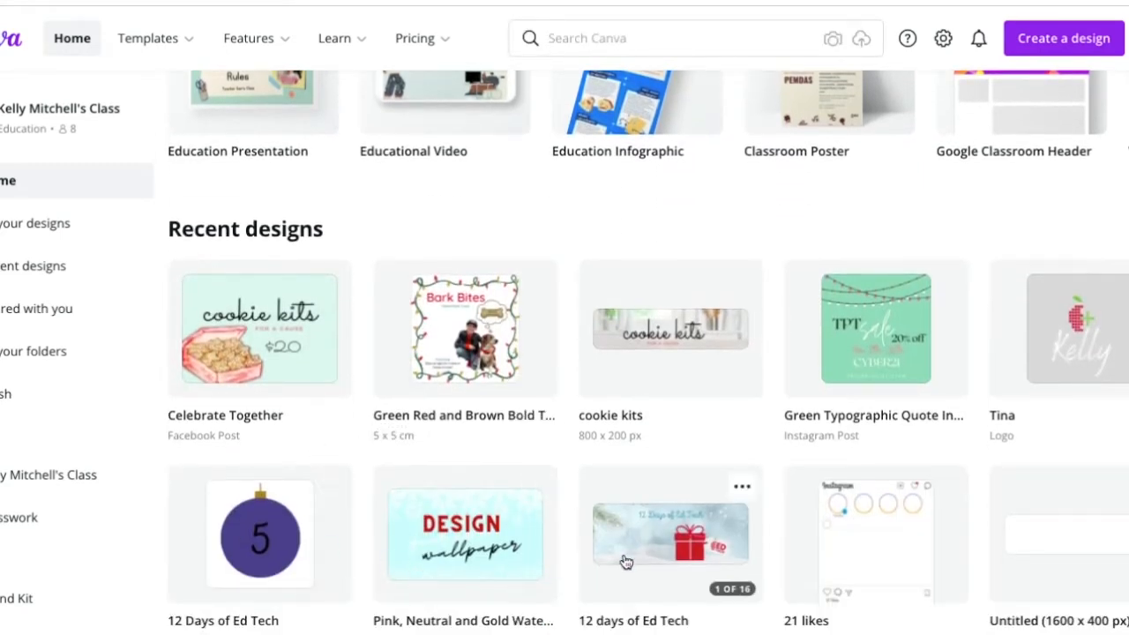
{"action": "scroll", "coordinate": [625, 562], "scroll_direction": "up", "scroll_amount": 5}
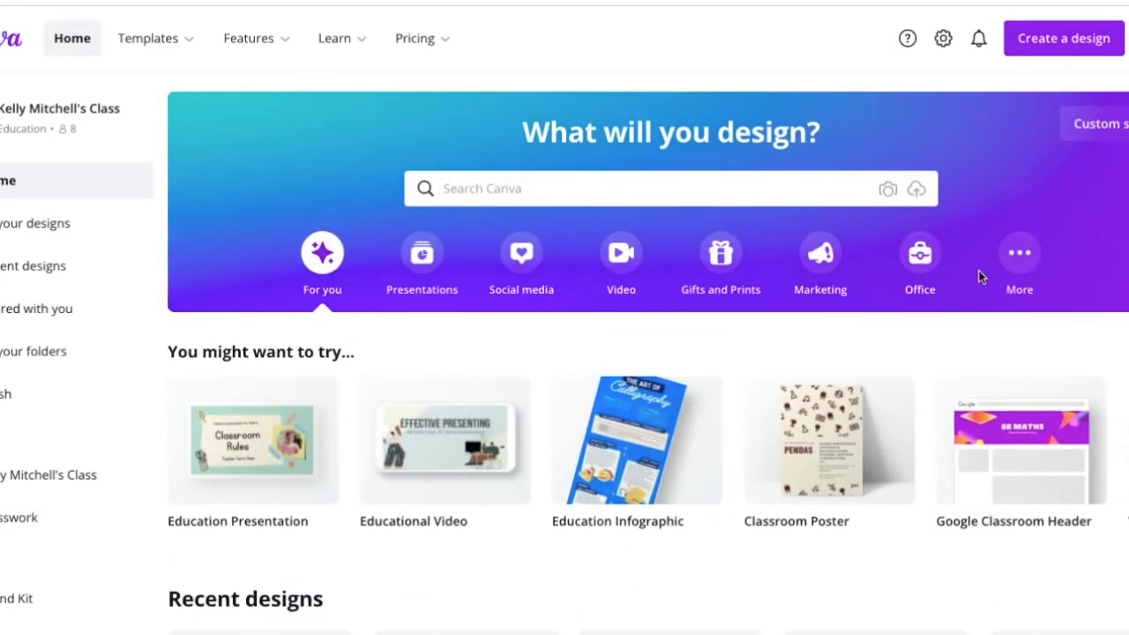
{"action": "left_click", "coordinate": [1016, 267]}
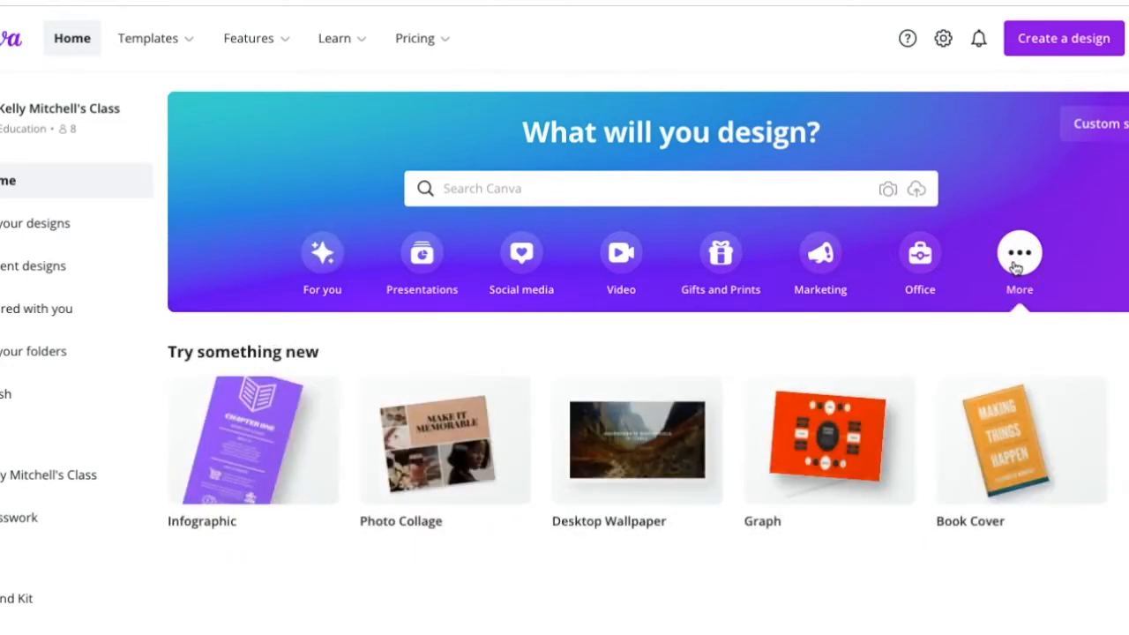
{"action": "mouse_move", "coordinate": [614, 491]}
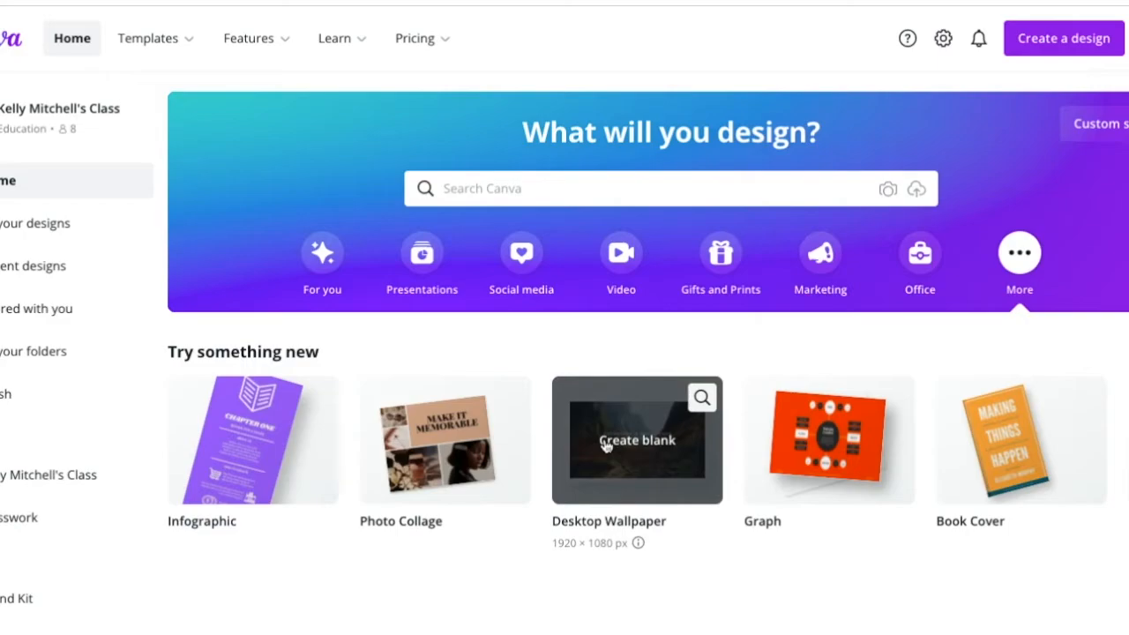
{"action": "left_click", "coordinate": [605, 446]}
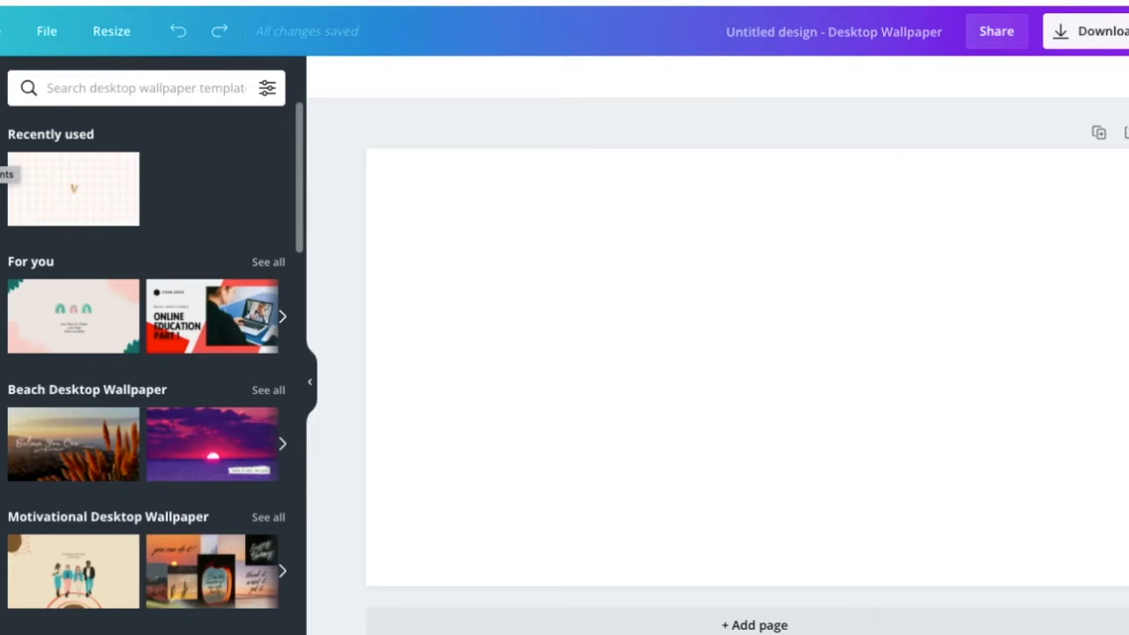
Look through the text options and font combinations, and add a default heading to the blank page
{"action": "left_click", "coordinate": [0, 159]}
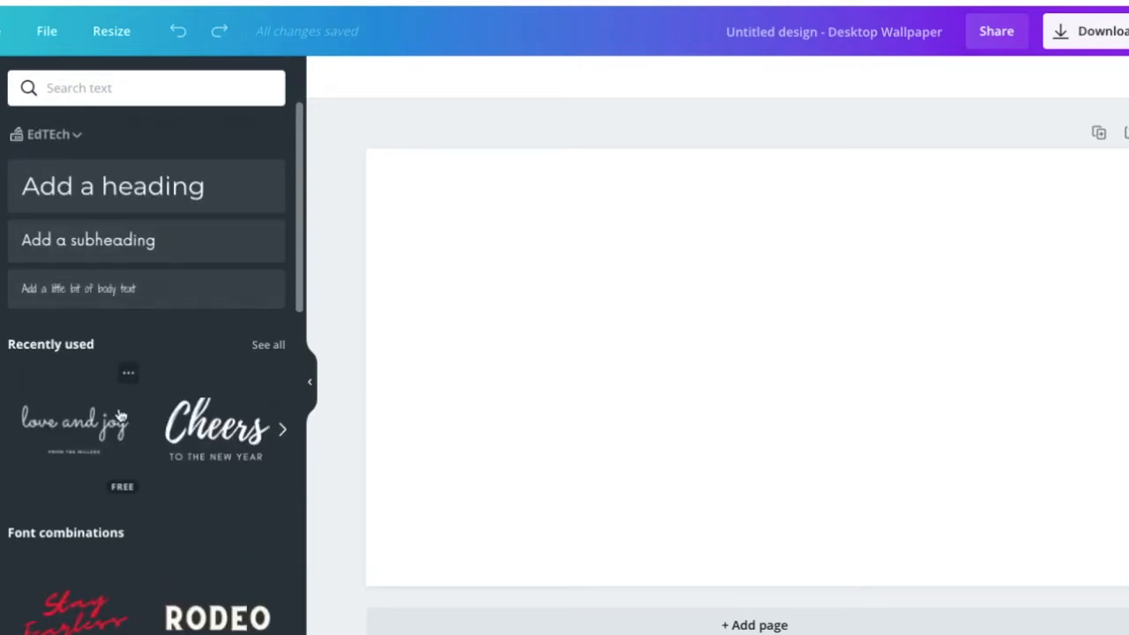
{"action": "scroll", "coordinate": [121, 398], "scroll_direction": "down", "scroll_amount": 4}
{"action": "scroll", "coordinate": [122, 398], "scroll_direction": "down", "scroll_amount": 5}
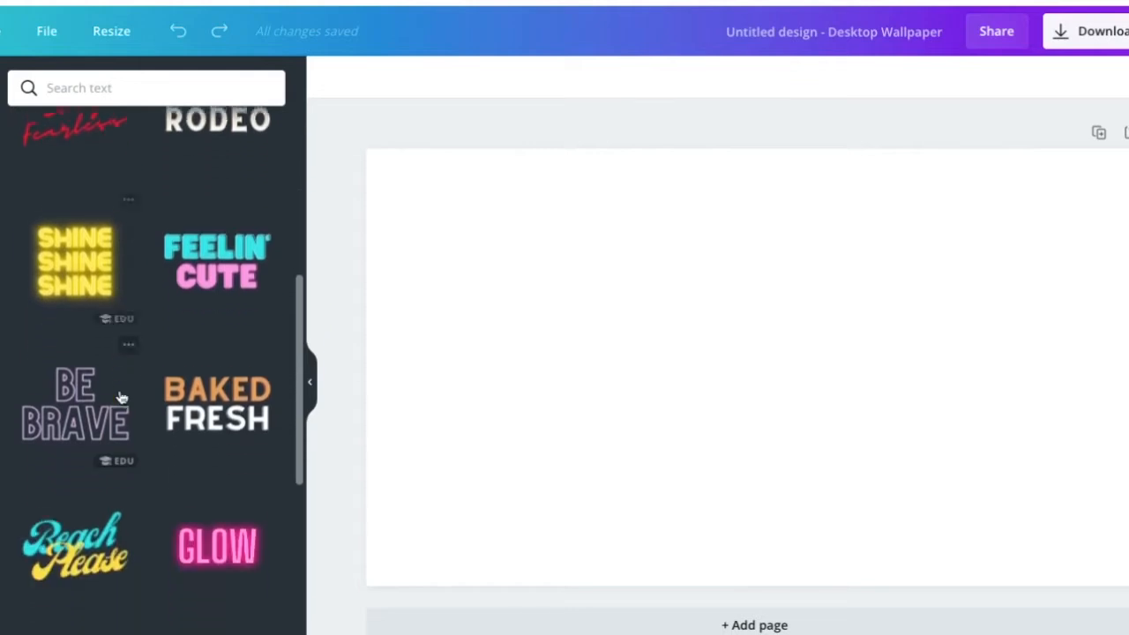
{"action": "scroll", "coordinate": [121, 398], "scroll_direction": "down", "scroll_amount": 2}
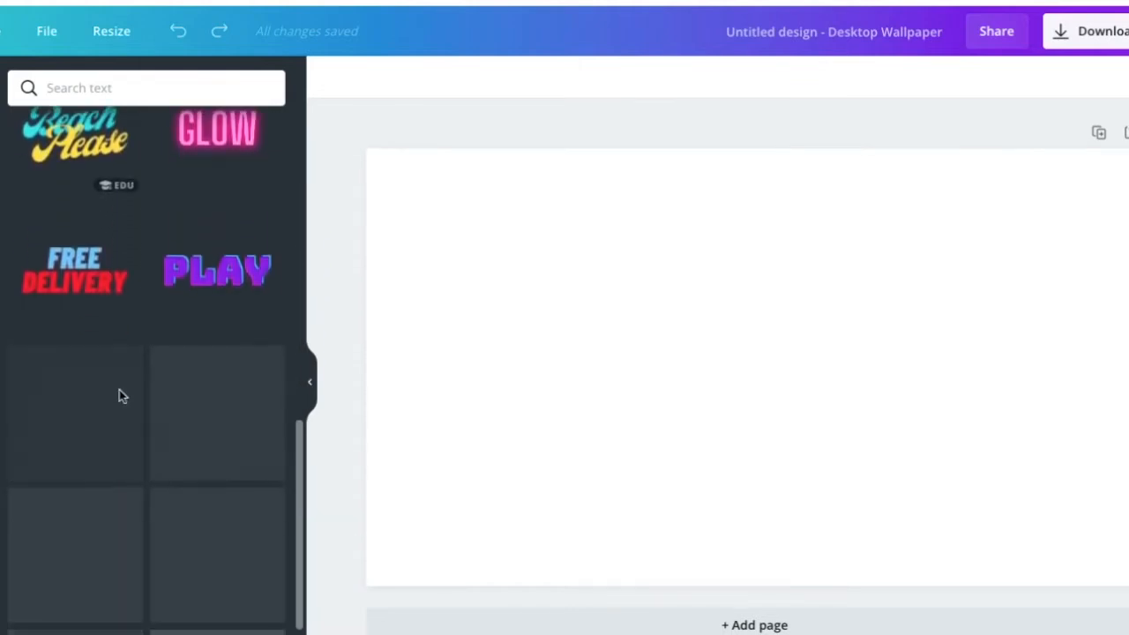
{"action": "scroll", "coordinate": [122, 398], "scroll_direction": "up", "scroll_amount": 1}
{"action": "scroll", "coordinate": [122, 398], "scroll_direction": "up", "scroll_amount": 10}
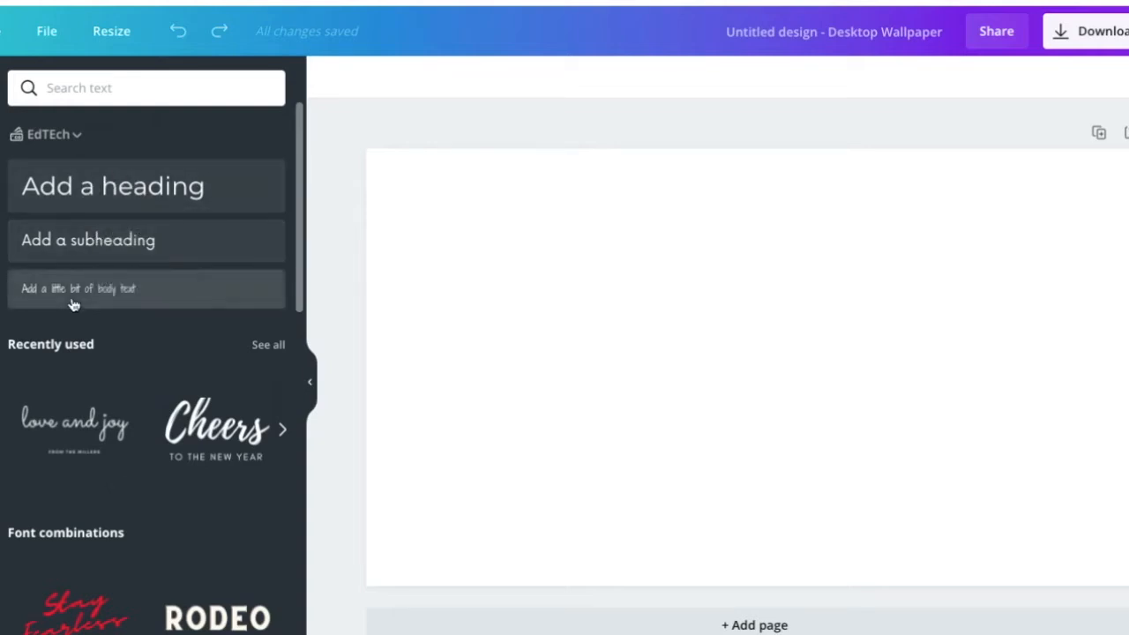
{"action": "left_click", "coordinate": [77, 183]}
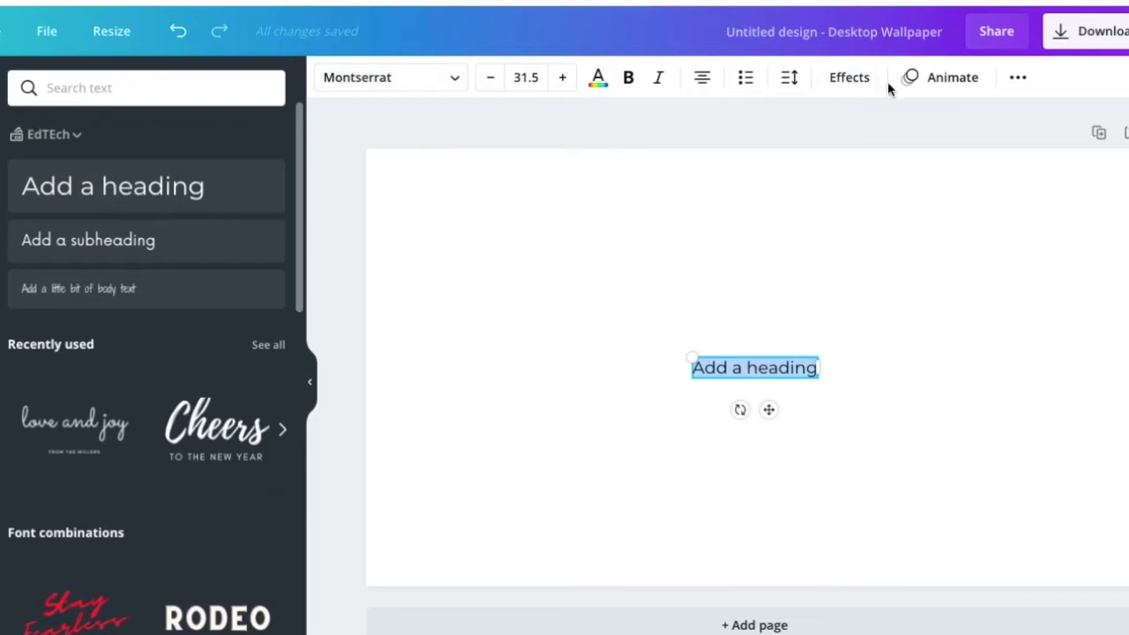
Enlarge the heading to a font size of about 79.6 and open its text color choices
{"action": "left_click", "coordinate": [452, 83]}
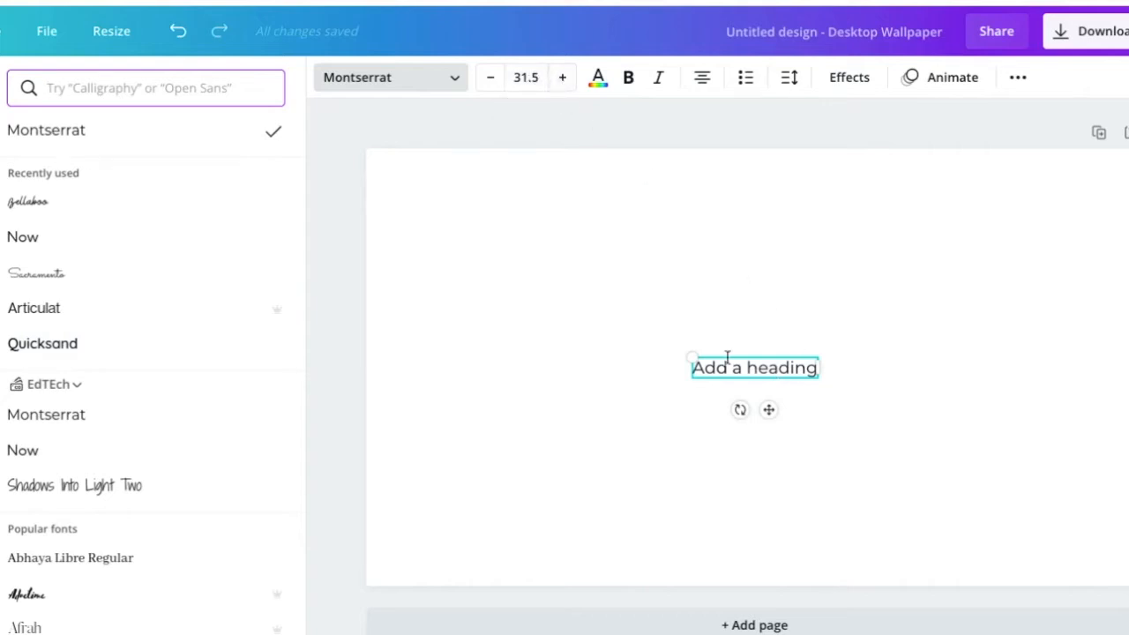
{"action": "left_click_drag", "start_coordinate": [688, 355], "coordinate": [504, 300]}
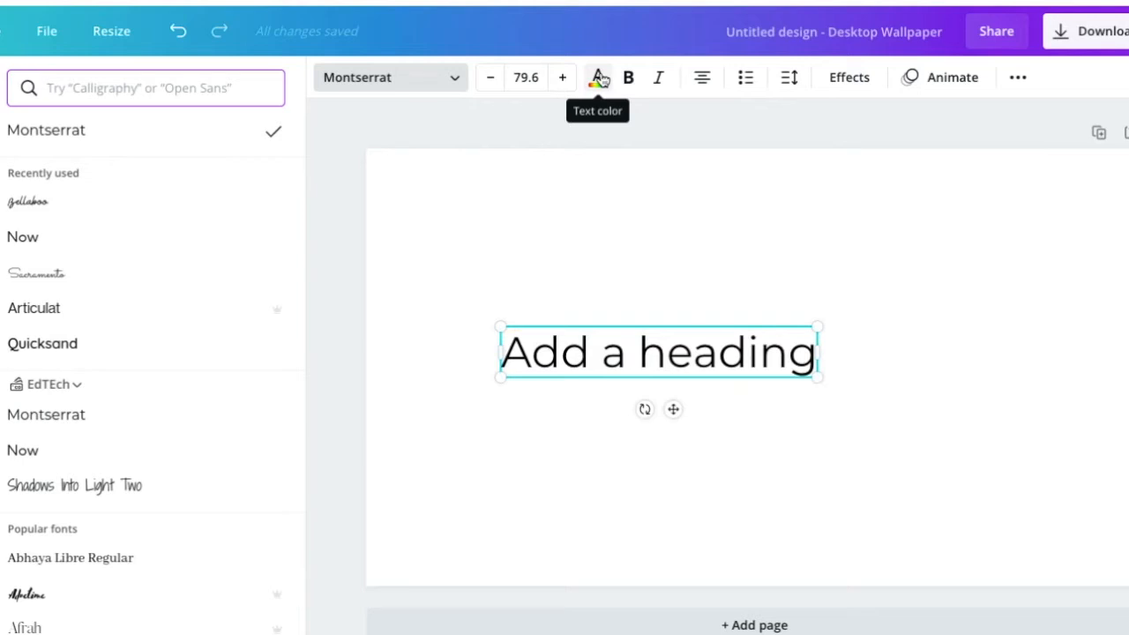
{"action": "left_click", "coordinate": [600, 80]}
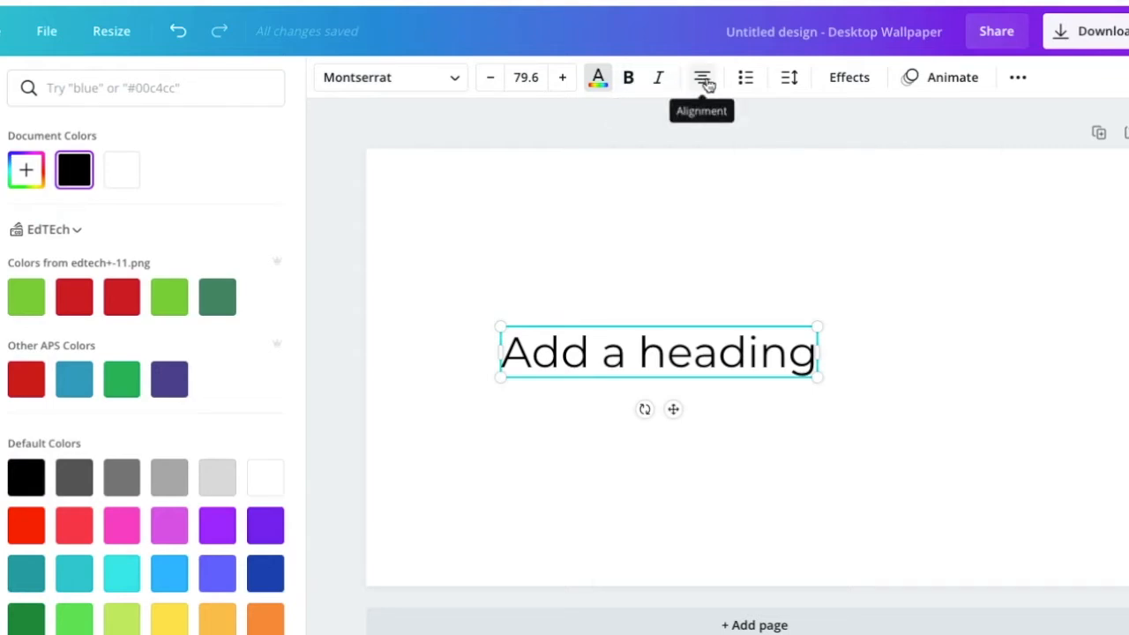
Set the heading's letter spacing to 173 and open its text effects
{"action": "left_click", "coordinate": [790, 79]}
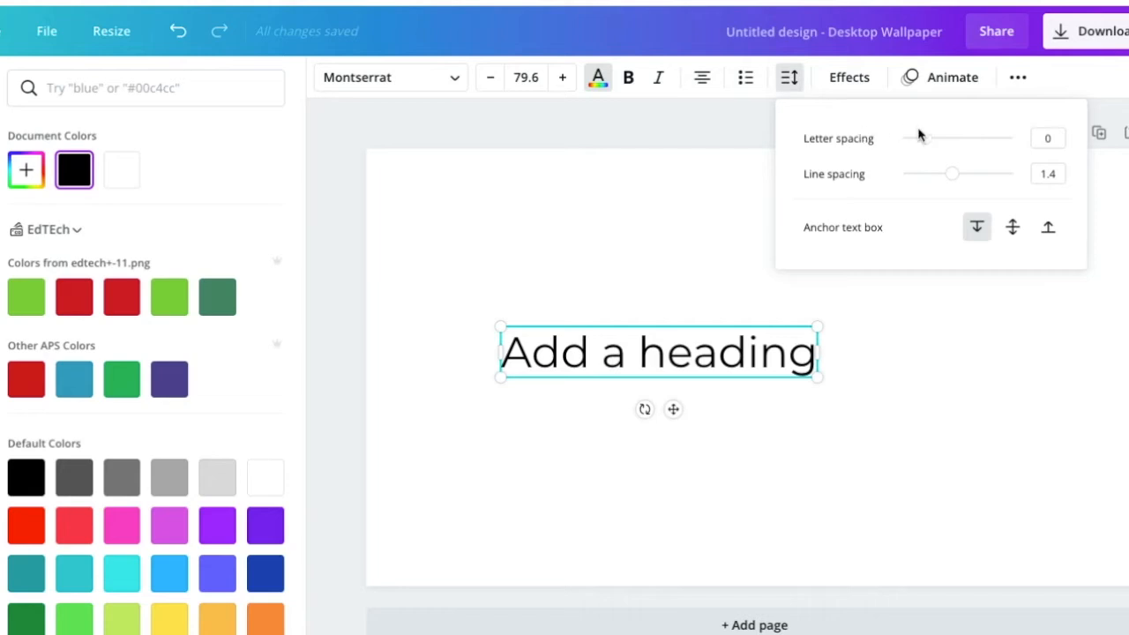
{"action": "mouse_move", "coordinate": [925, 138]}
{"action": "left_mouse_down"}
{"action": "mouse_move", "coordinate": [973, 141]}
{"action": "mouse_move", "coordinate": [924, 139]}
{"action": "left_mouse_up"}
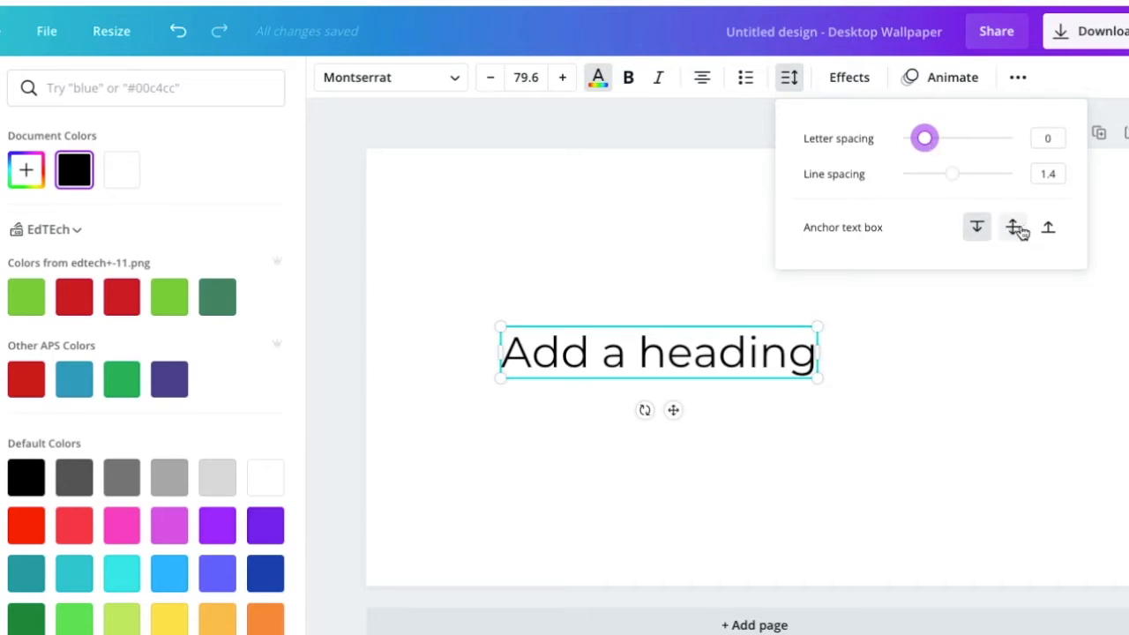
{"action": "left_click_drag", "start_coordinate": [924, 138], "coordinate": [944, 138]}
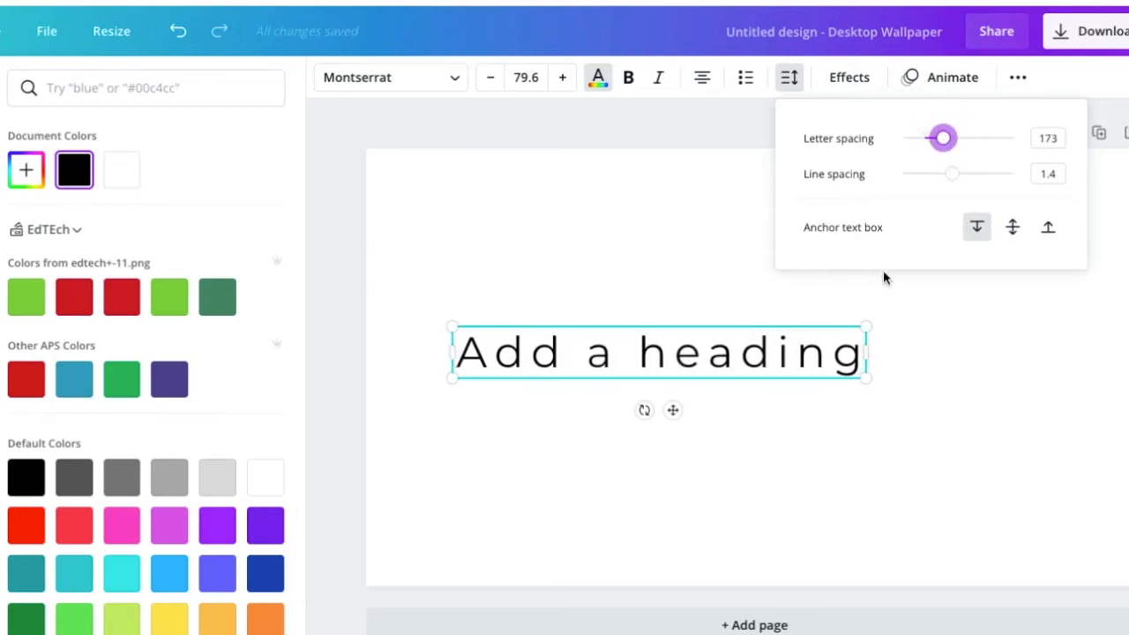
{"action": "left_click", "coordinate": [892, 295]}
{"action": "left_click", "coordinate": [774, 373]}
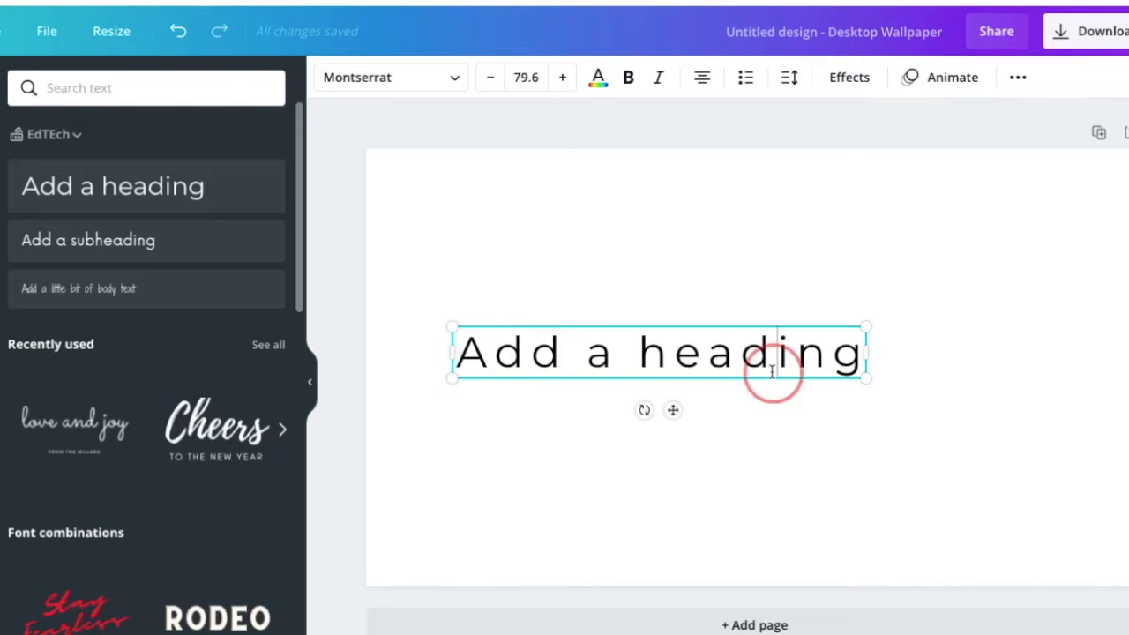
{"action": "left_click", "coordinate": [847, 81]}
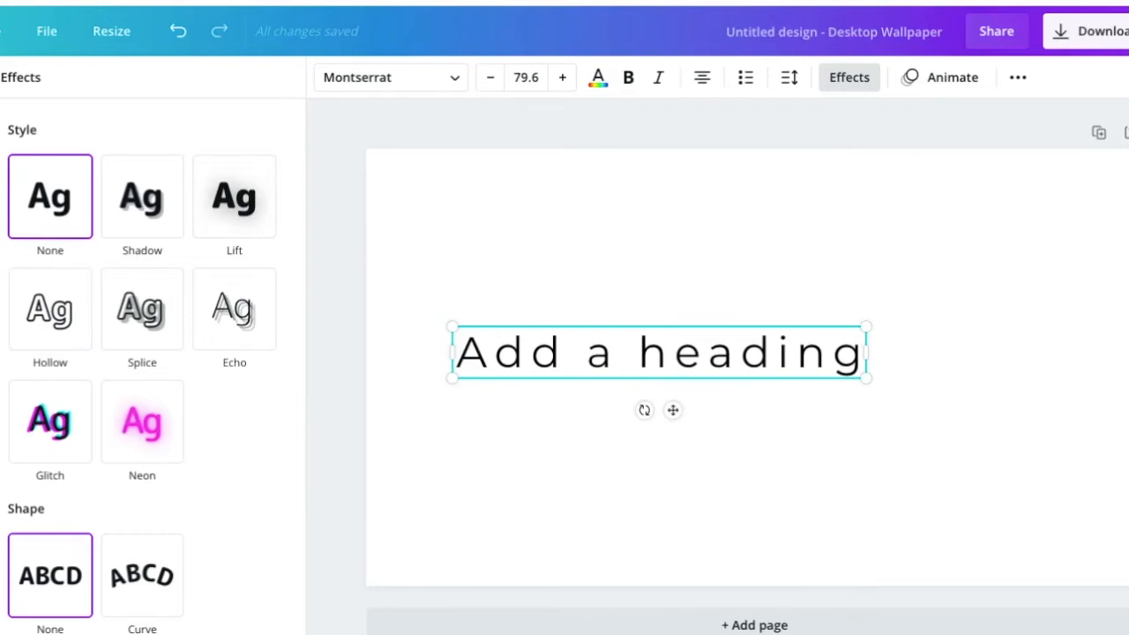
Browse the available page backgrounds, and practise closing the Background library and reopening it from the additional Canva apps
{"action": "left_click", "coordinate": [1, 482]}
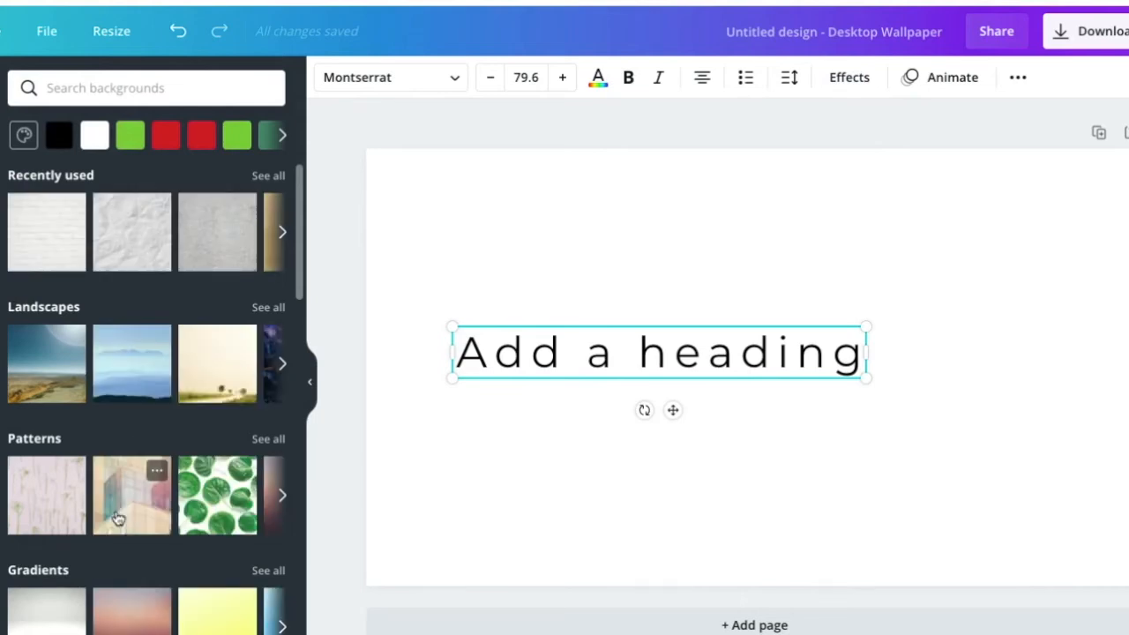
{"action": "scroll", "coordinate": [117, 399], "scroll_direction": "down", "scroll_amount": 6}
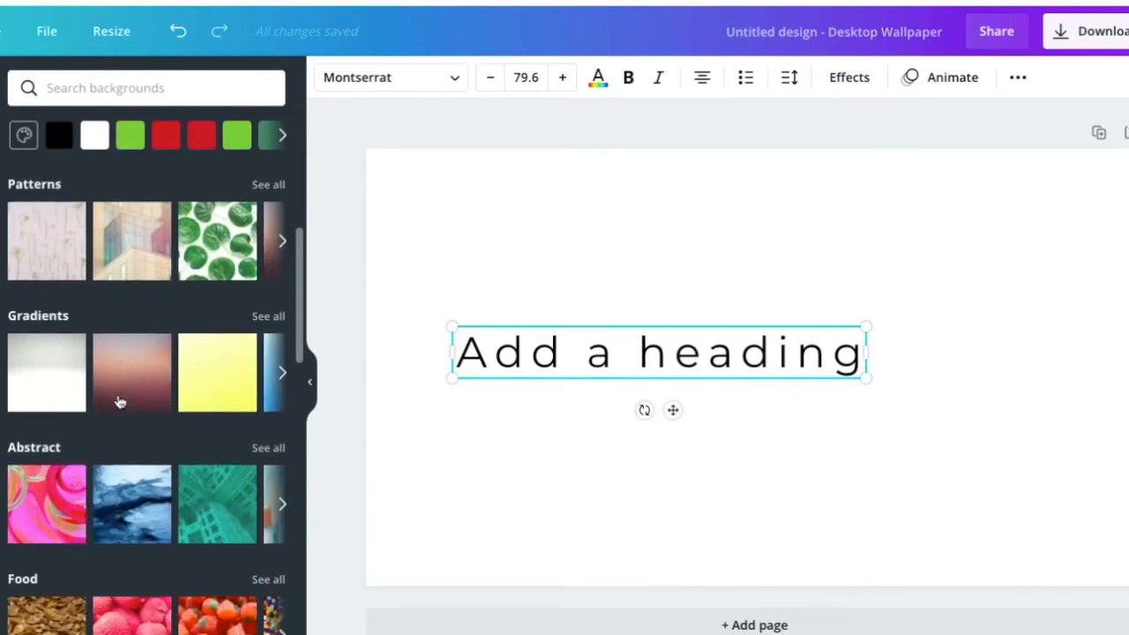
{"action": "scroll", "coordinate": [120, 401], "scroll_direction": "down", "scroll_amount": 7}
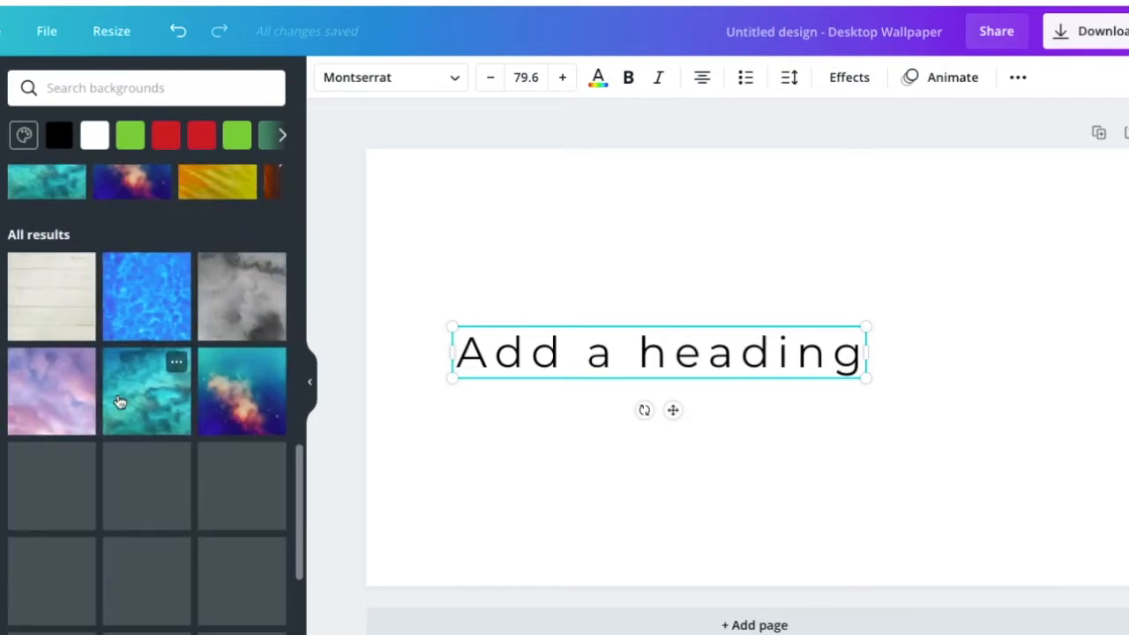
{"action": "scroll", "coordinate": [120, 401], "scroll_direction": "up", "scroll_amount": 13}
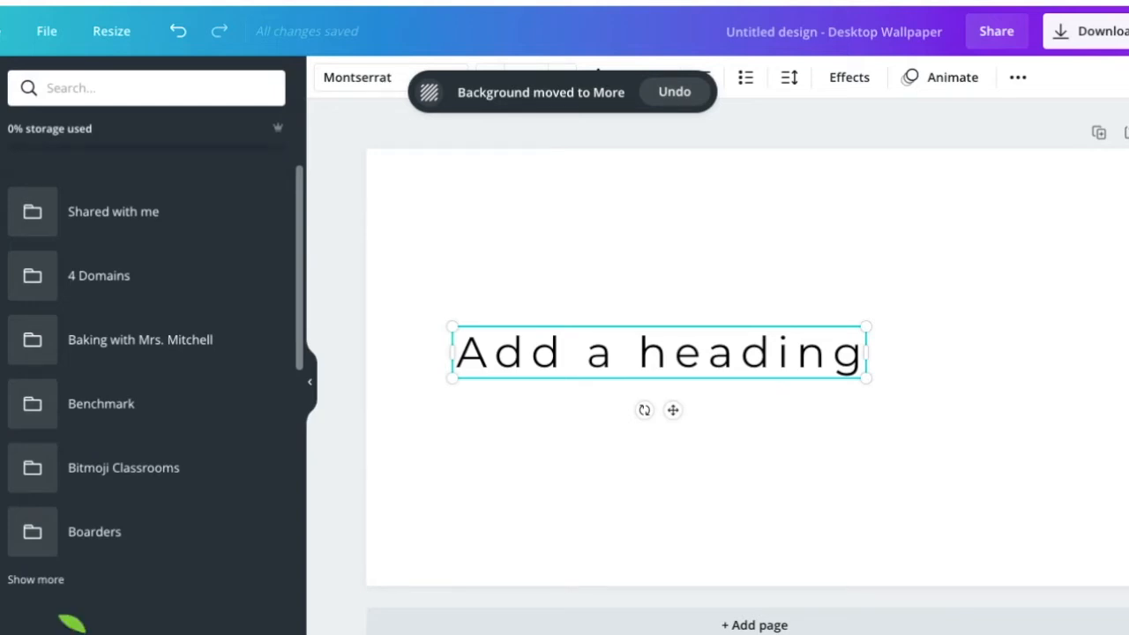
{"action": "left_click", "coordinate": [2, 407]}
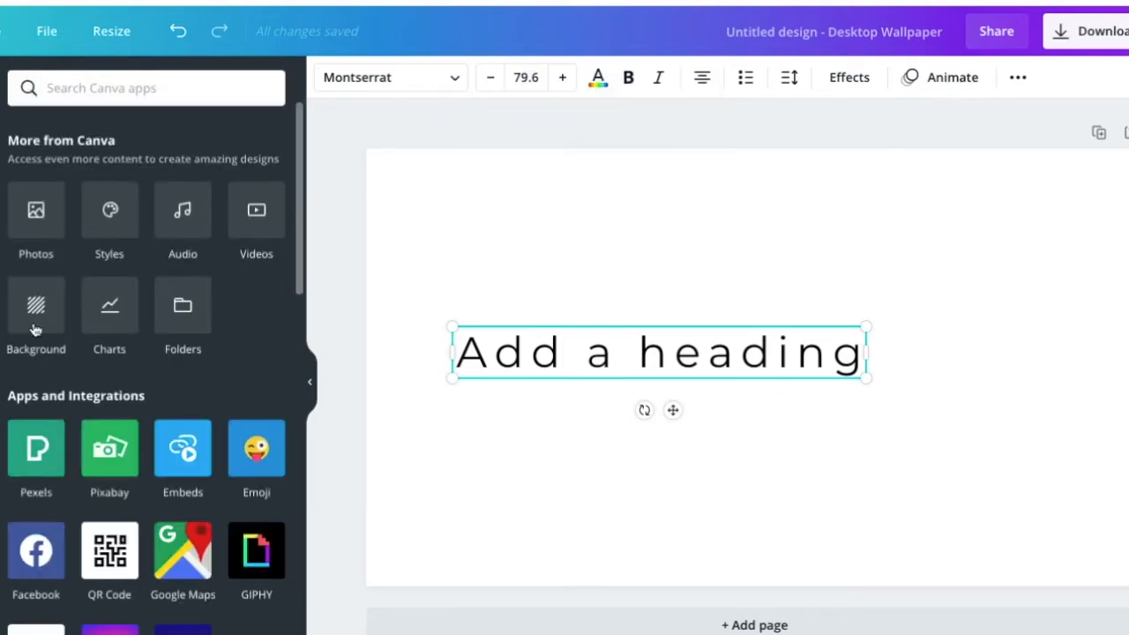
{"action": "left_click", "coordinate": [34, 305]}
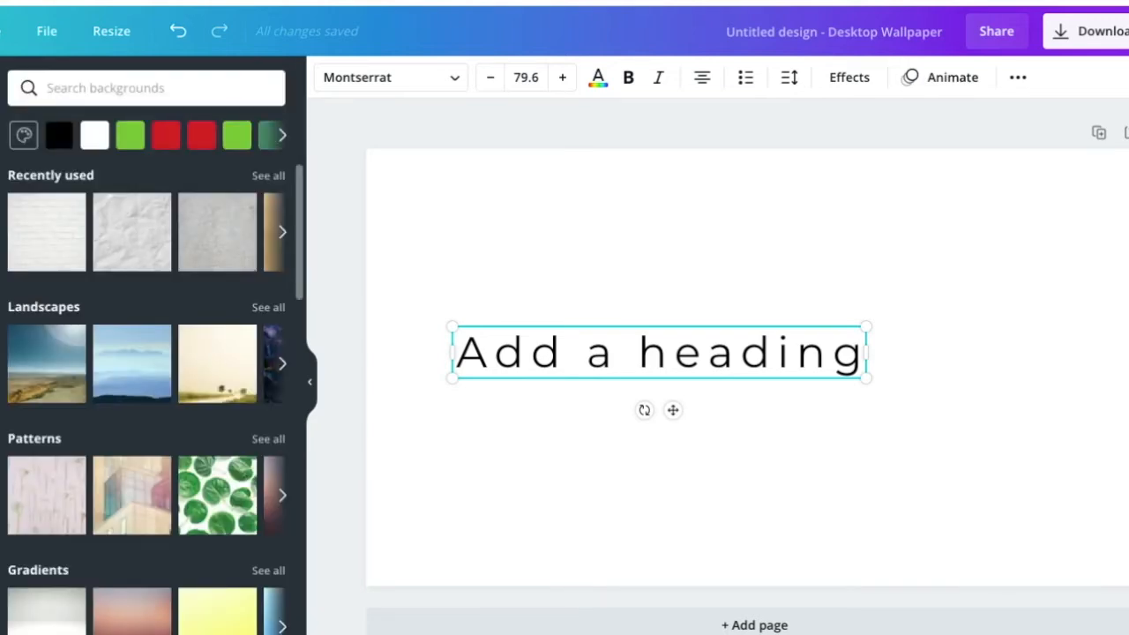
{"action": "left_click", "coordinate": [2, 393]}
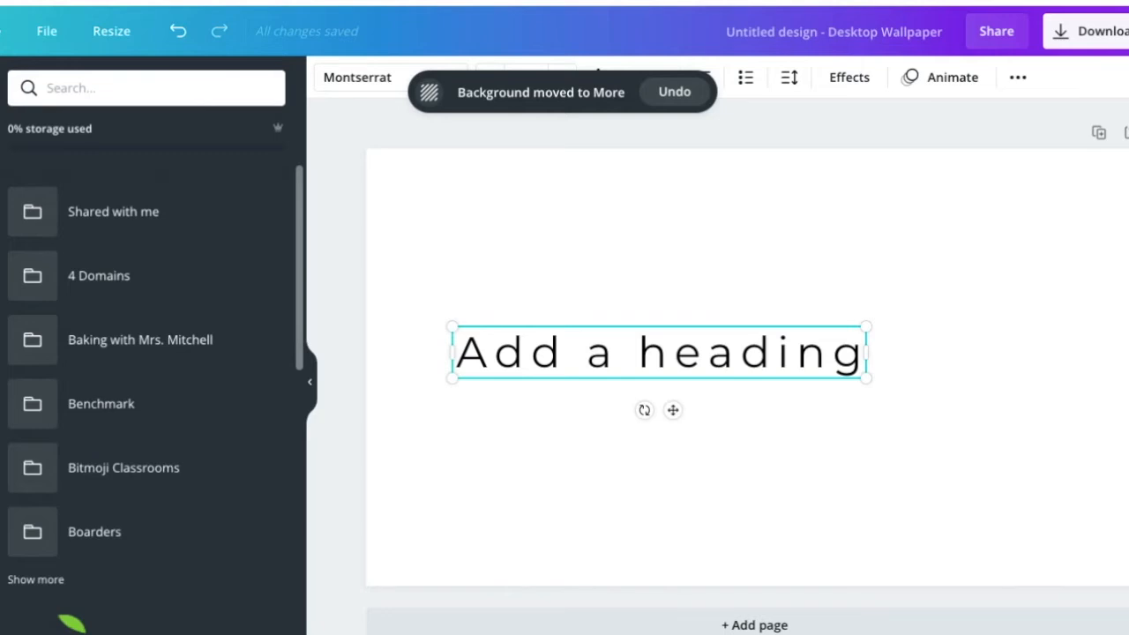
{"action": "left_click", "coordinate": [2, 406]}
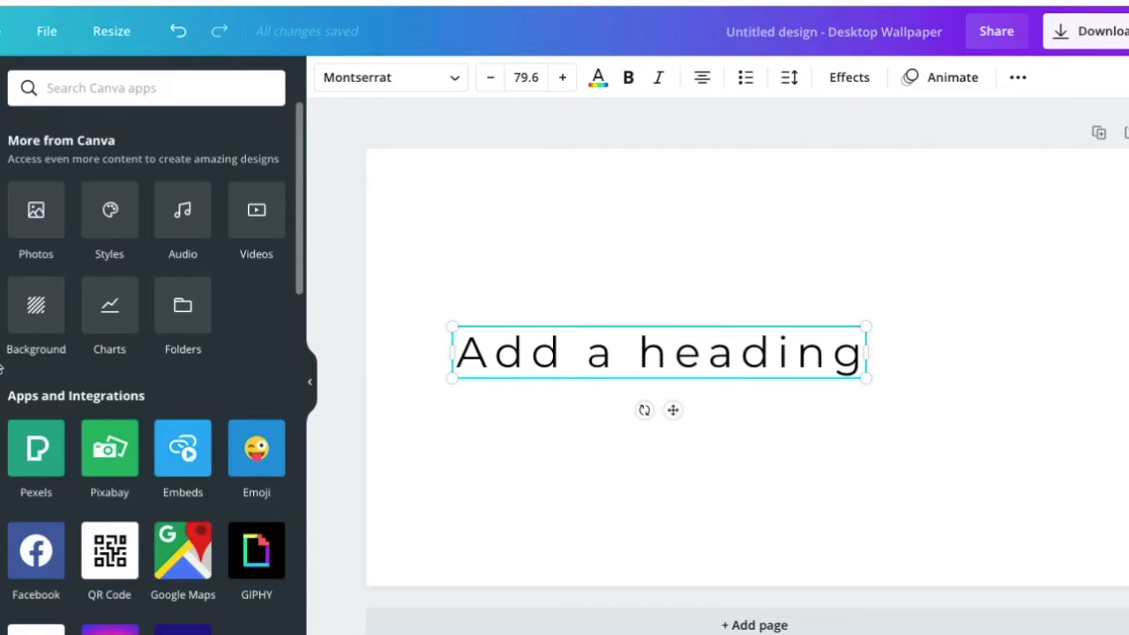
Try the blue mountain landscape as the page background, and replace it with the white brick wall
{"action": "left_click", "coordinate": [7, 183]}
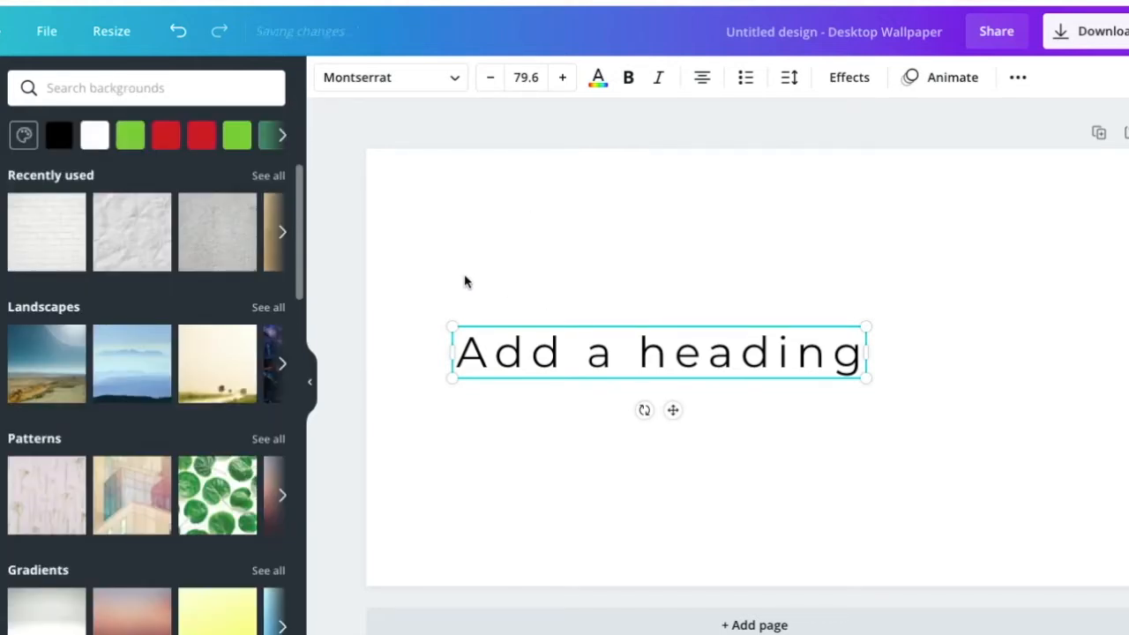
{"action": "left_click", "coordinate": [124, 369]}
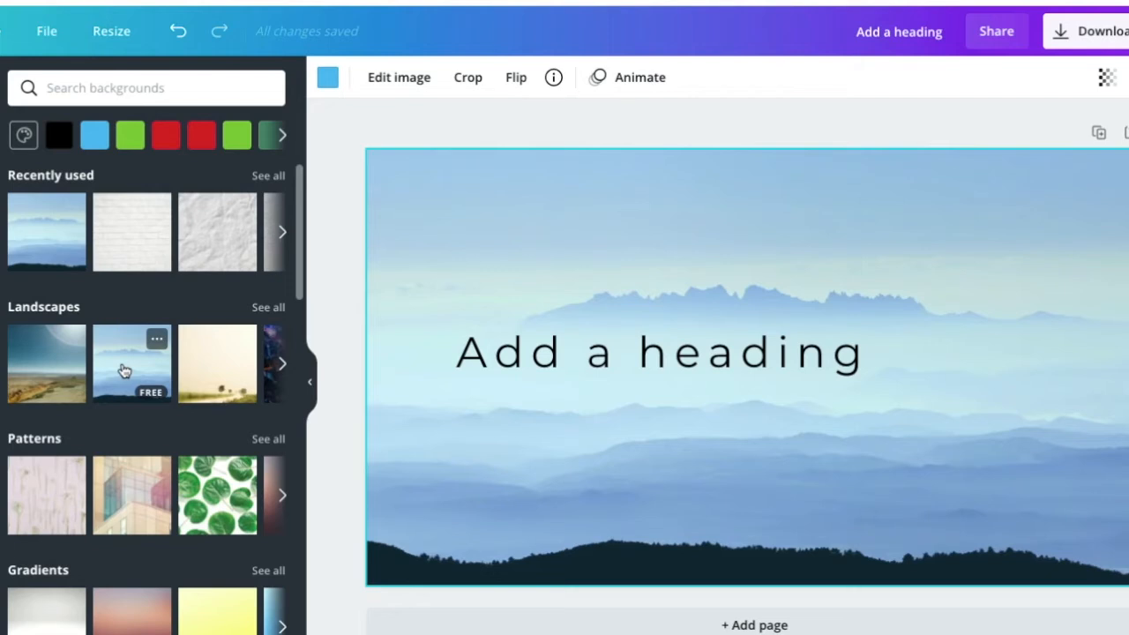
{"action": "left_click", "coordinate": [134, 233]}
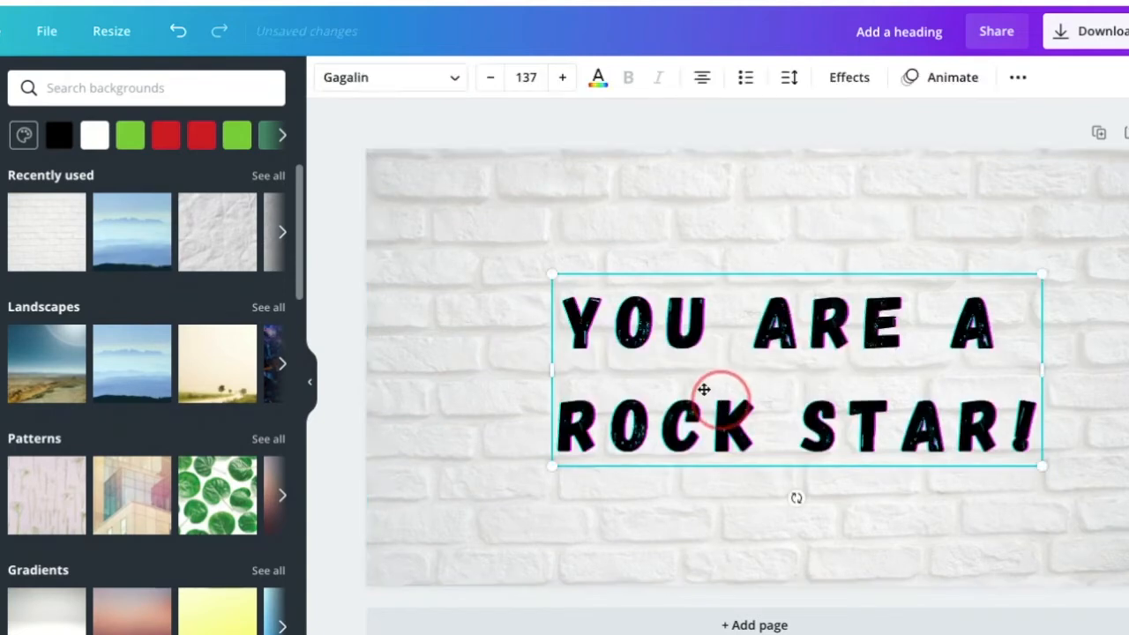
Move the "YOU ARE A ROCK STAR!" text slightly up and left to centre it on the brick background, and deselect it
{"action": "left_click_drag", "start_coordinate": [703, 391], "coordinate": [676, 375]}
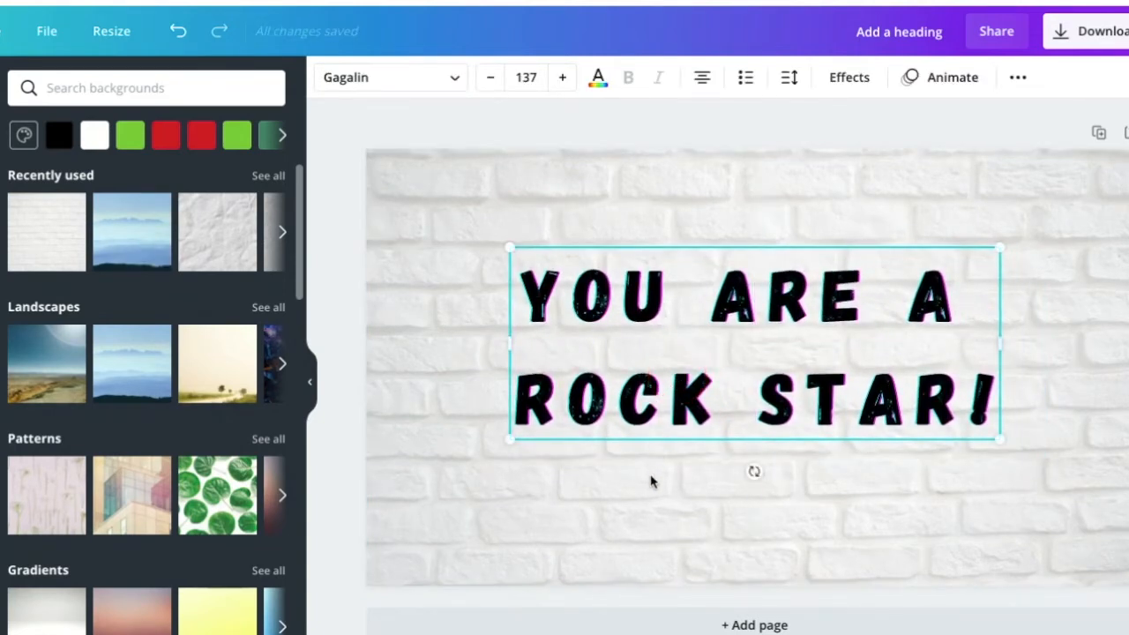
{"action": "left_click", "coordinate": [649, 479]}
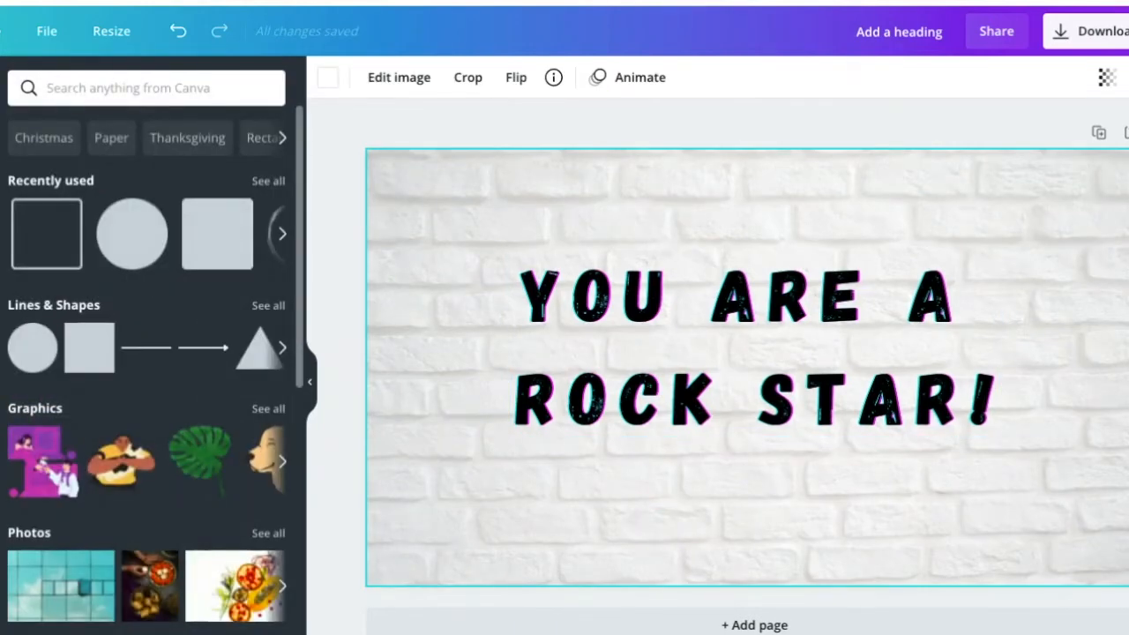
Search the elements library for "guitar"
{"action": "left_click", "coordinate": [126, 93]}
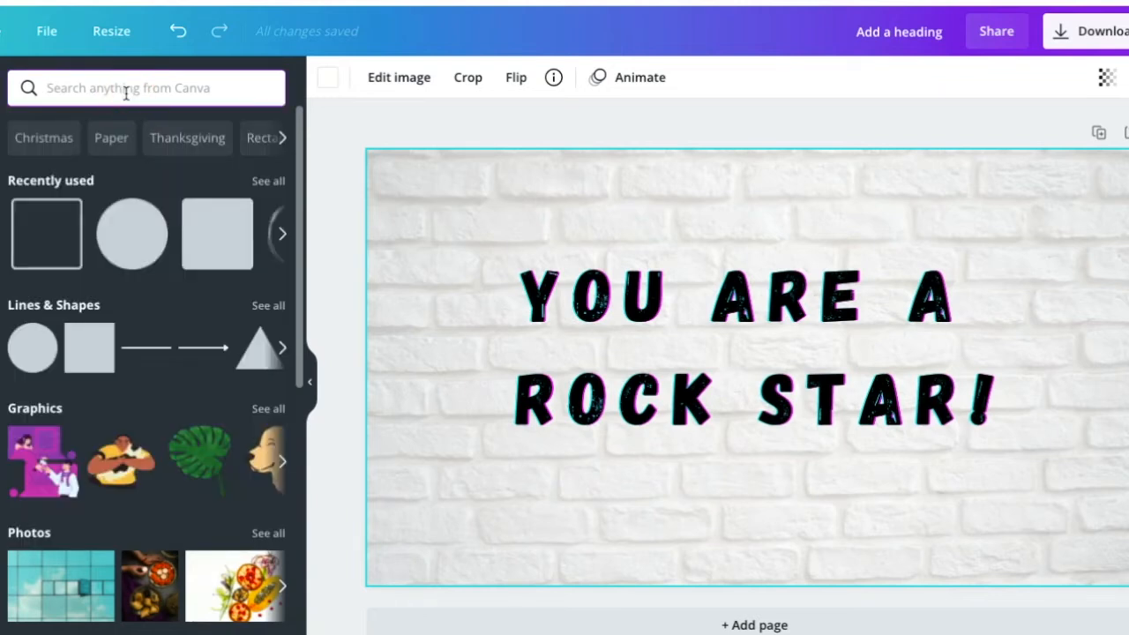
{"action": "type", "text": "guitar"}
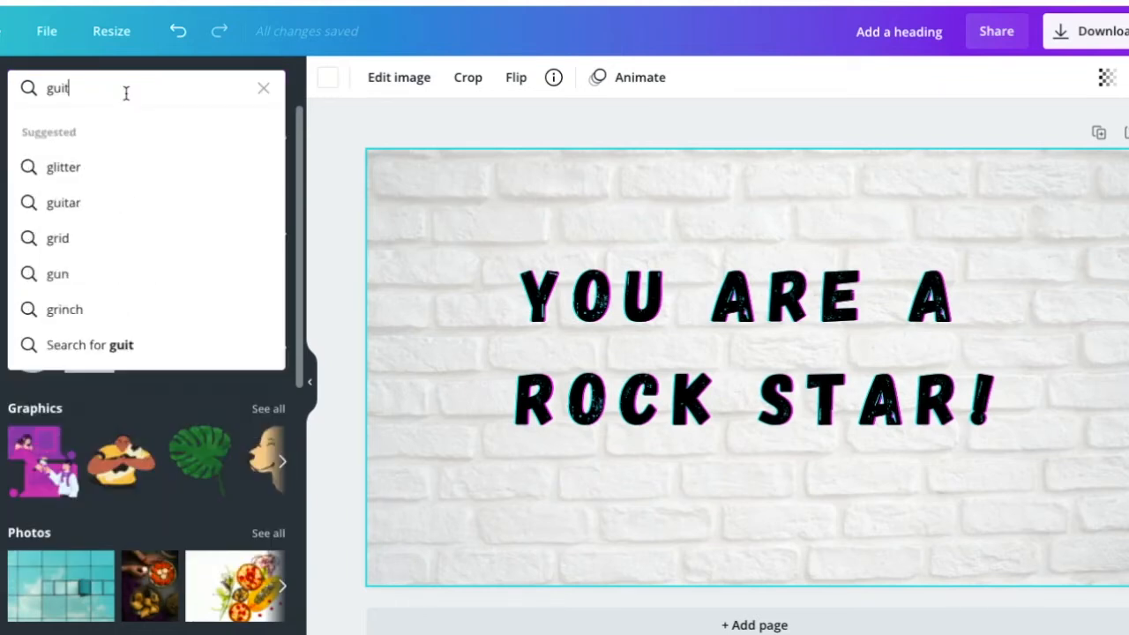
{"action": "key", "text": "Return"}
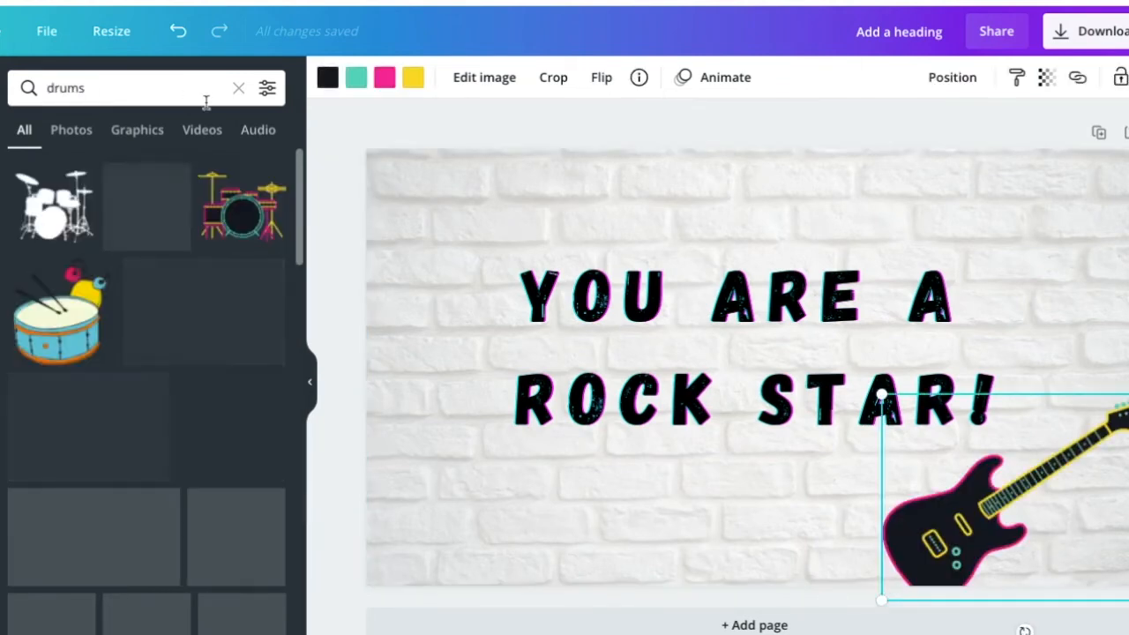
Add the pink, yellow and teal drum kit graphic and place it in the lower-left corner of the brick wallpaper
{"action": "left_click", "coordinate": [244, 207]}
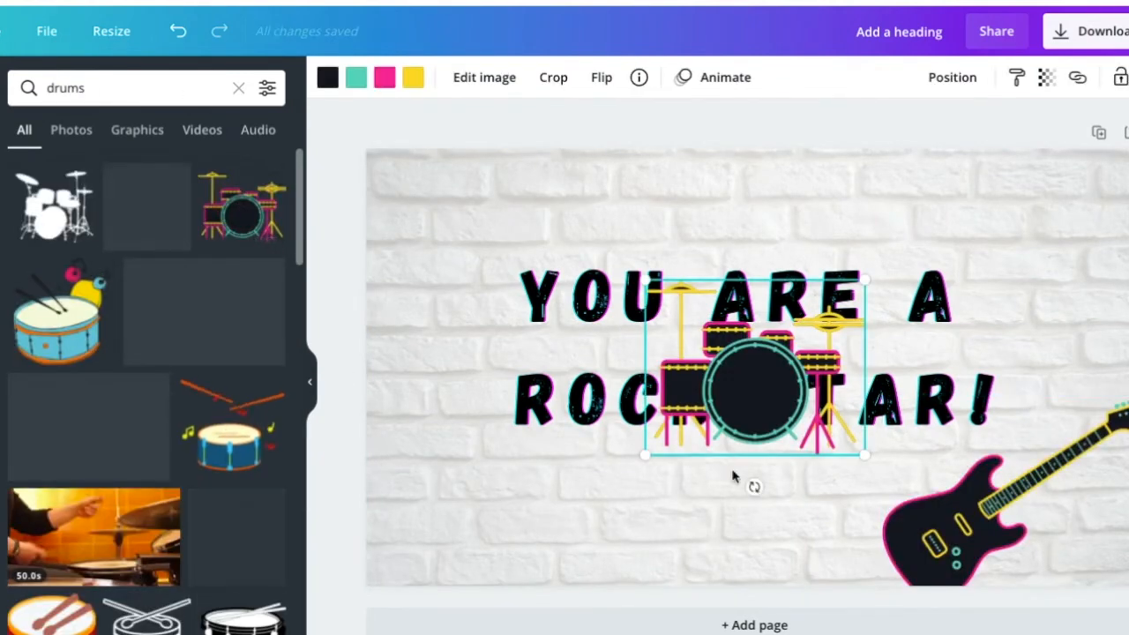
{"action": "left_click_drag", "start_coordinate": [750, 435], "coordinate": [457, 529]}
{"action": "left_click_drag", "start_coordinate": [676, 434], "coordinate": [677, 409]}
{"action": "left_click", "coordinate": [689, 517]}
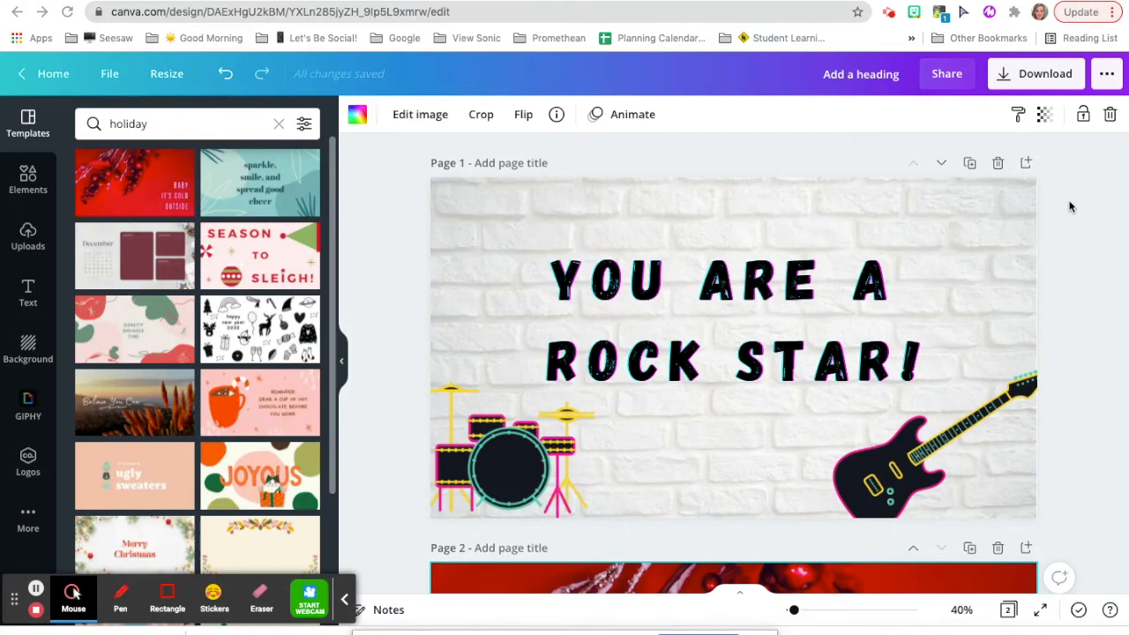
Add a blank page after page 1 and search the desktop wallpaper templates for "holiday"
{"action": "left_click", "coordinate": [1027, 163]}
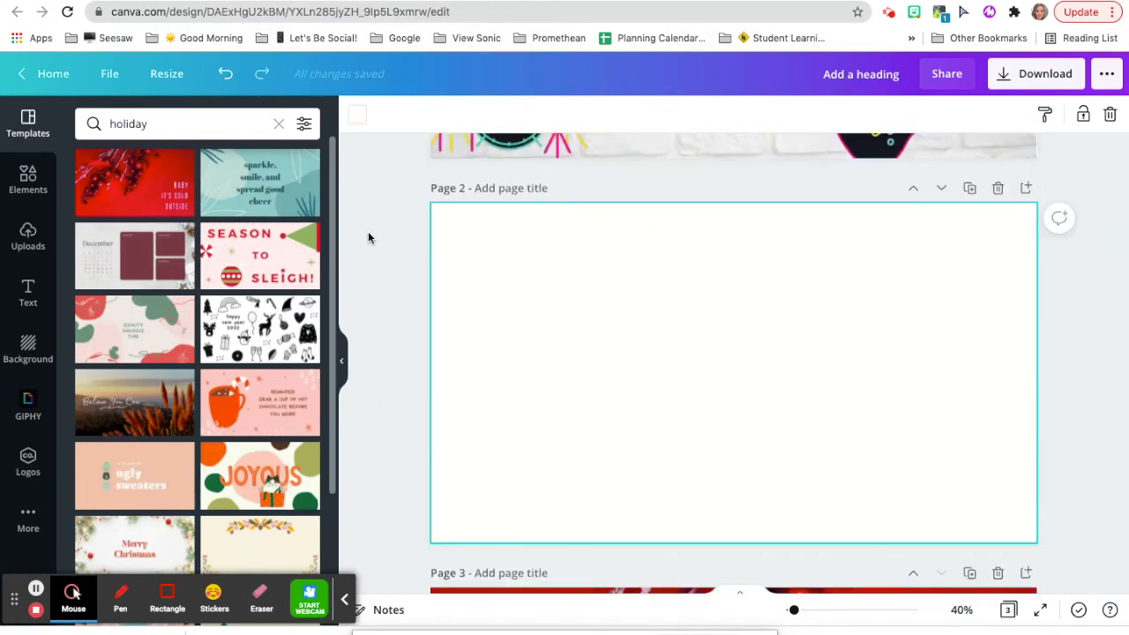
{"action": "left_click", "coordinate": [29, 121]}
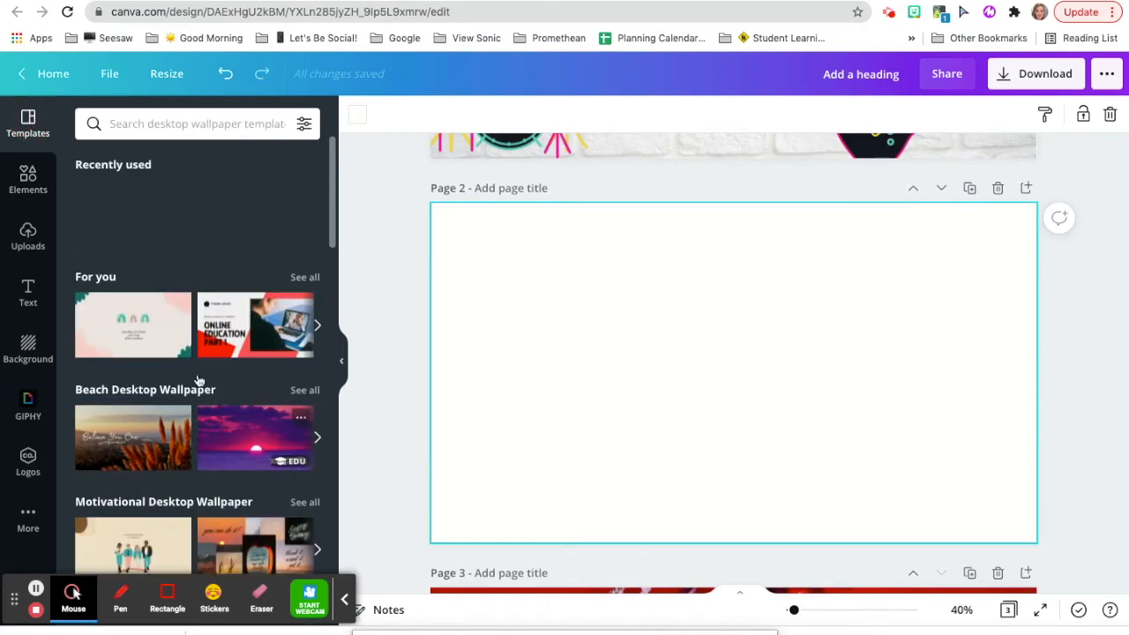
{"action": "left_click", "coordinate": [203, 124]}
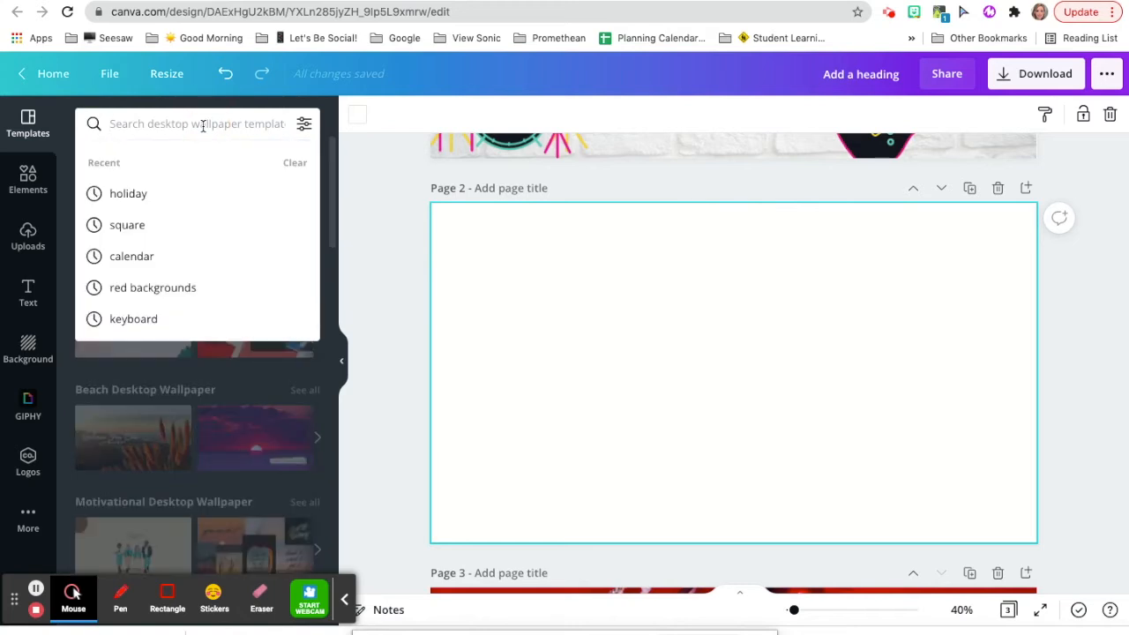
{"action": "type", "text": "holiday"}
{"action": "key", "text": "Return"}
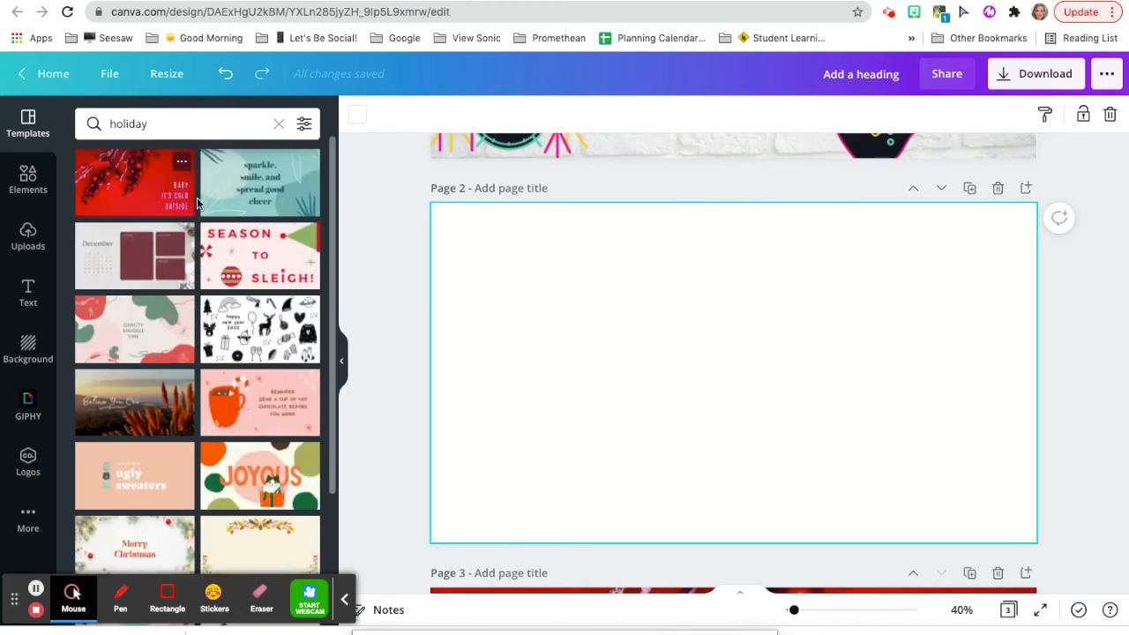
Try the "Happy Holidays" leaf template on page 2, select its lettering and leaf image, and try the "Merry Christmas" template
{"action": "scroll", "coordinate": [179, 450], "scroll_direction": "down", "scroll_amount": 3}
{"action": "scroll", "coordinate": [179, 449], "scroll_direction": "down", "scroll_amount": 1}
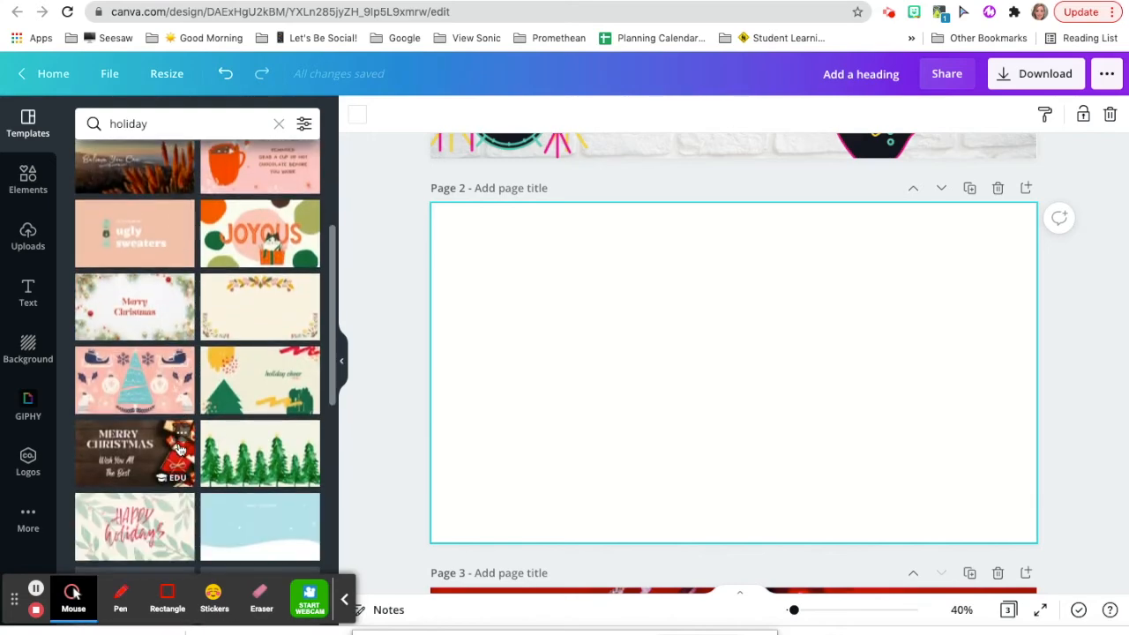
{"action": "left_click", "coordinate": [135, 541]}
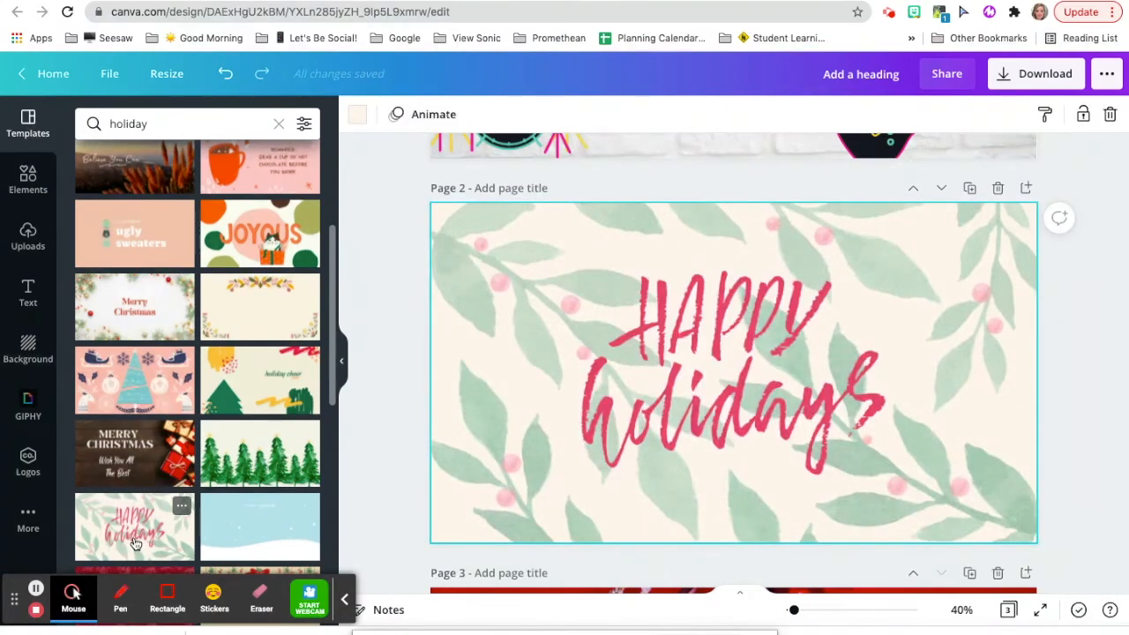
{"action": "left_click", "coordinate": [626, 347]}
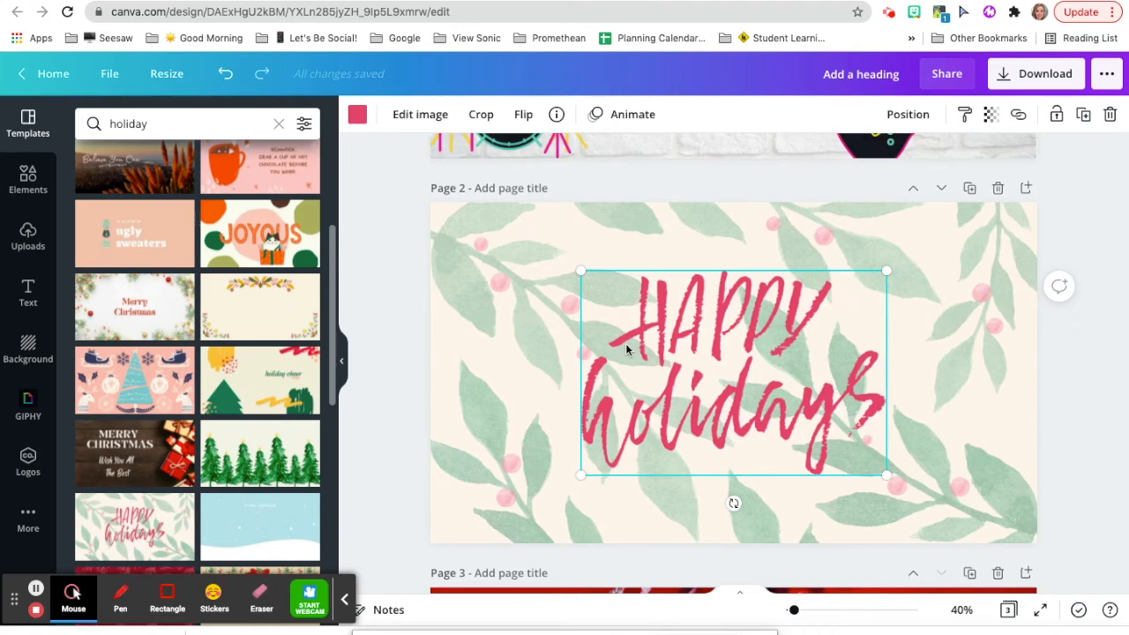
{"action": "left_click", "coordinate": [467, 307]}
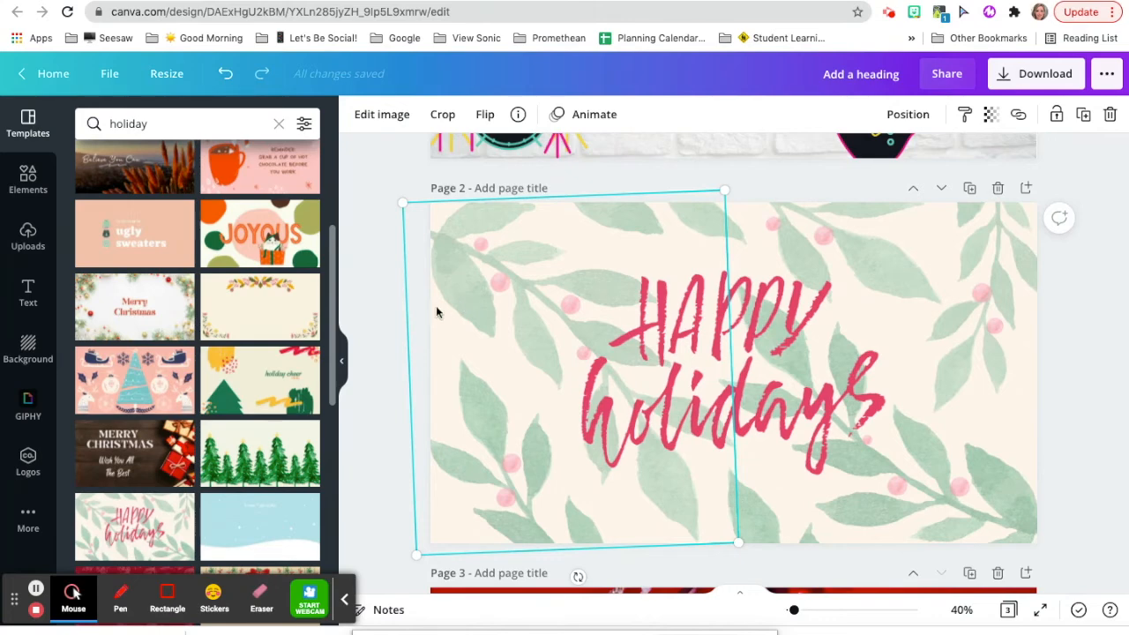
{"action": "left_click", "coordinate": [137, 307]}
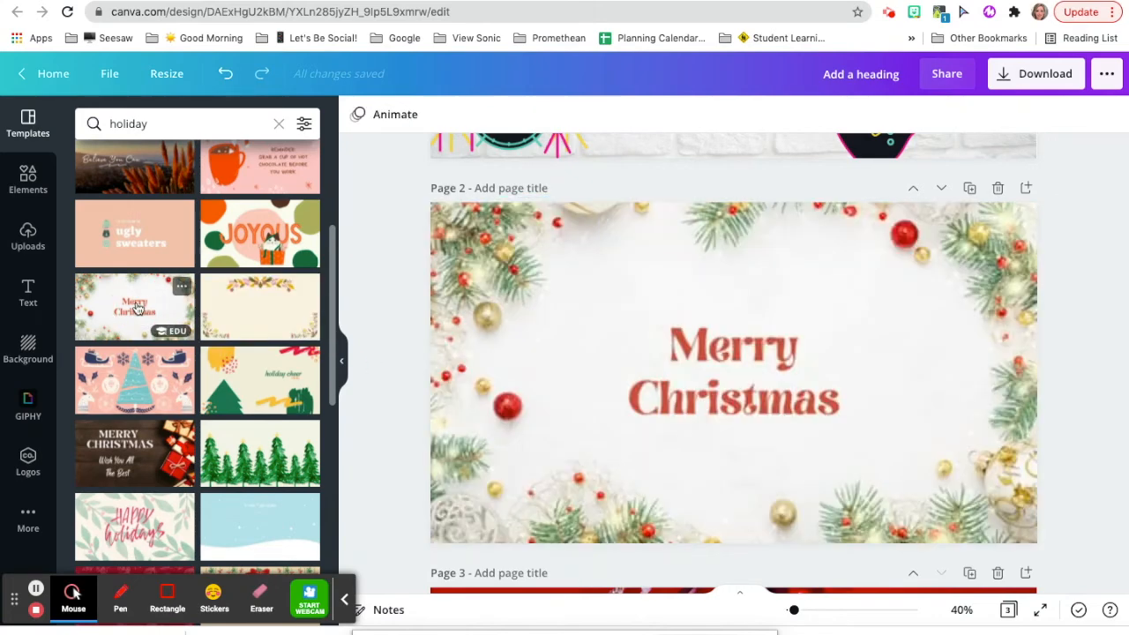
Apply the hot chocolate mug template to page 2 and replace "HOT CHOCOLATE" with "COFFEE" in its reminder text
{"action": "scroll", "coordinate": [203, 353], "scroll_direction": "up", "scroll_amount": 3}
{"action": "left_click", "coordinate": [274, 411]}
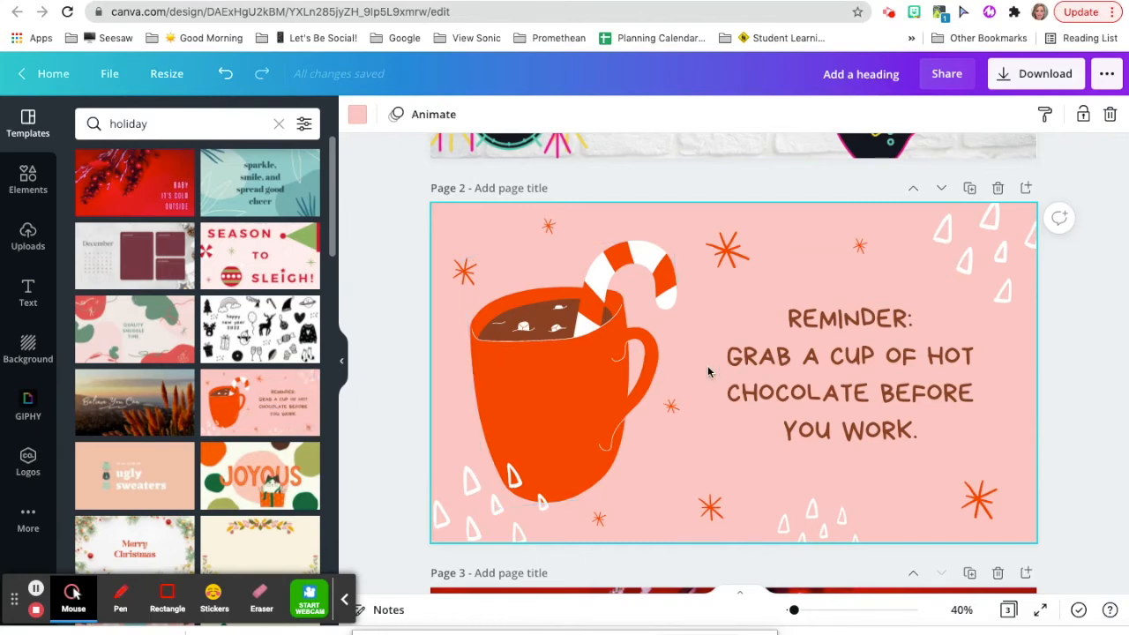
{"action": "left_click", "coordinate": [838, 377]}
{"action": "left_click", "coordinate": [849, 390]}
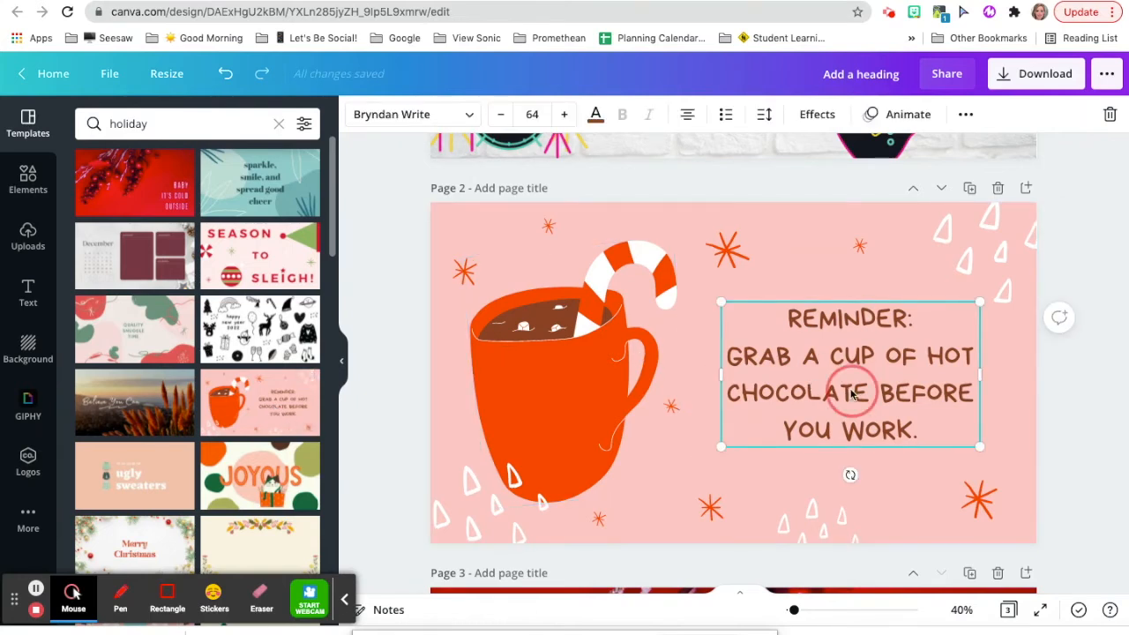
{"action": "left_click", "coordinate": [870, 391]}
{"action": "left_click_drag", "start_coordinate": [870, 391], "coordinate": [930, 355]}
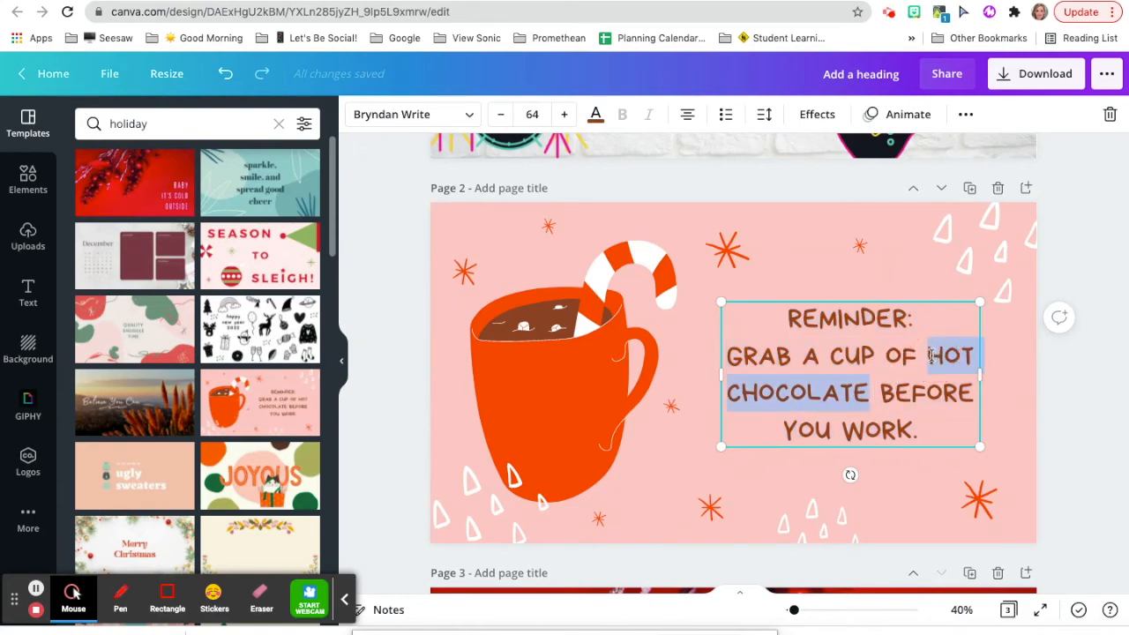
{"action": "type", "text": "COFFEE"}
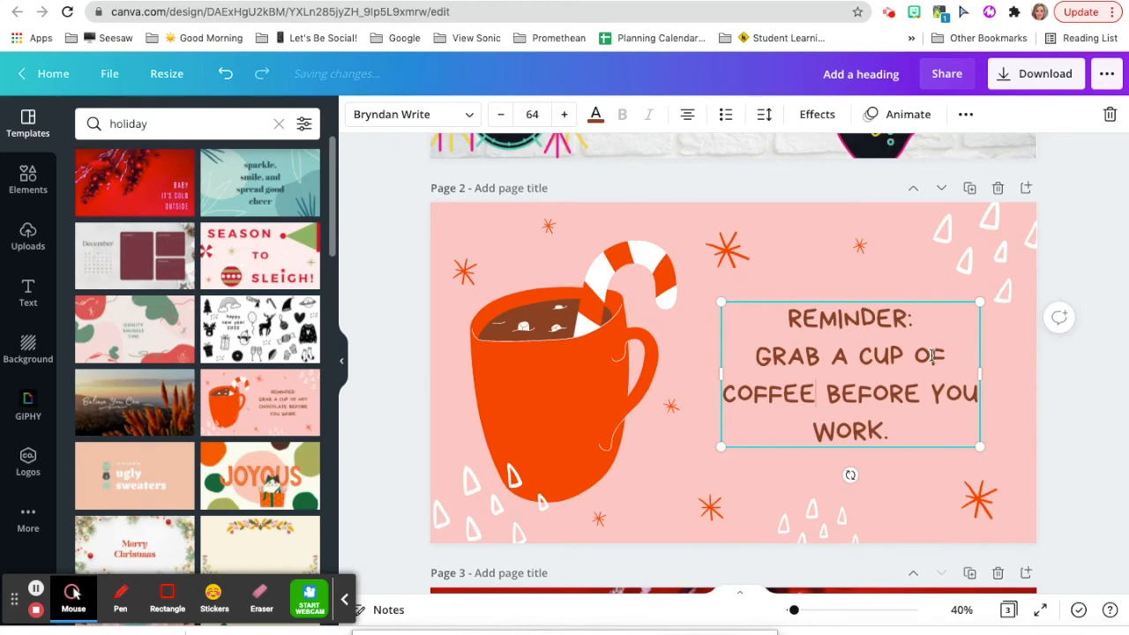
Delete the orange mug graphic from page 2 and search the elements library for "coffee"
{"action": "left_click", "coordinate": [665, 472]}
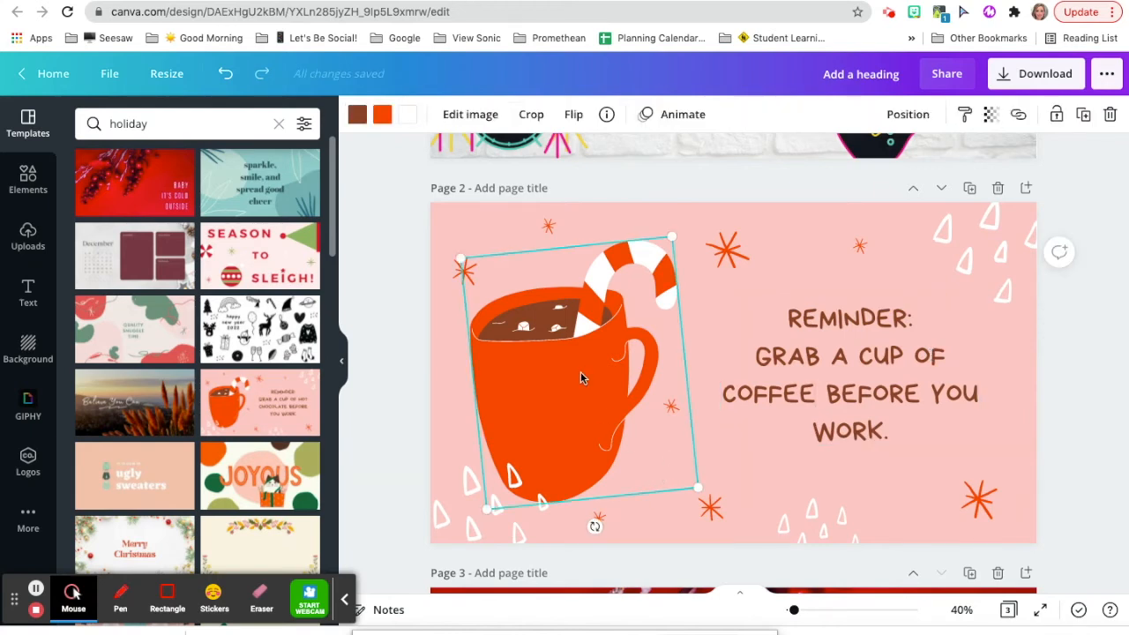
{"action": "key", "text": "Delete"}
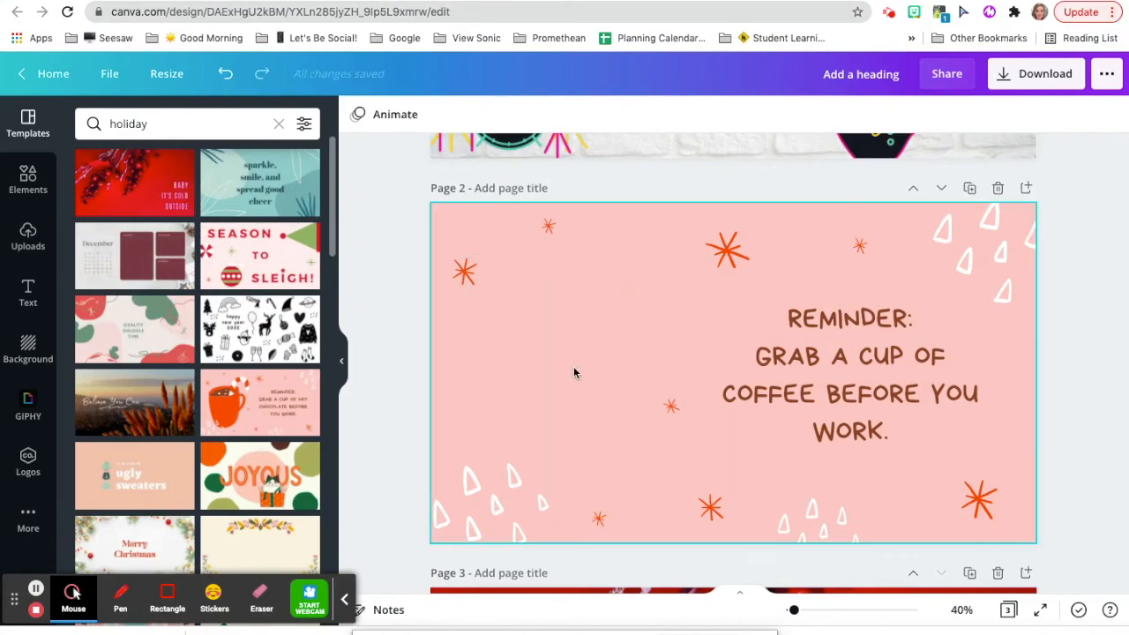
{"action": "left_click", "coordinate": [28, 180]}
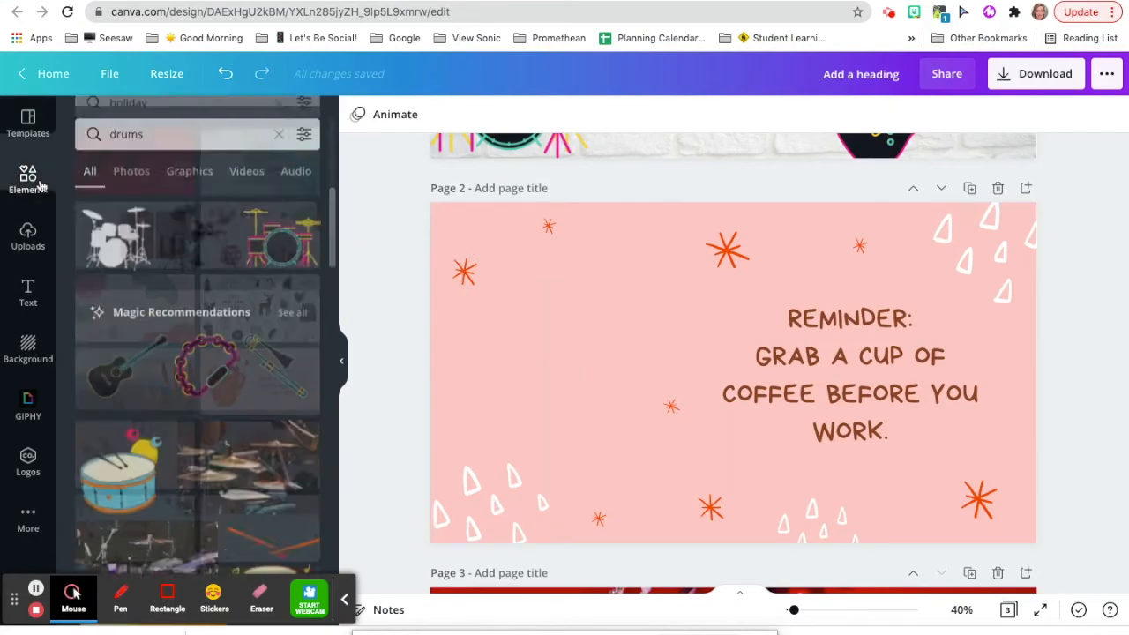
{"action": "left_click", "coordinate": [155, 125]}
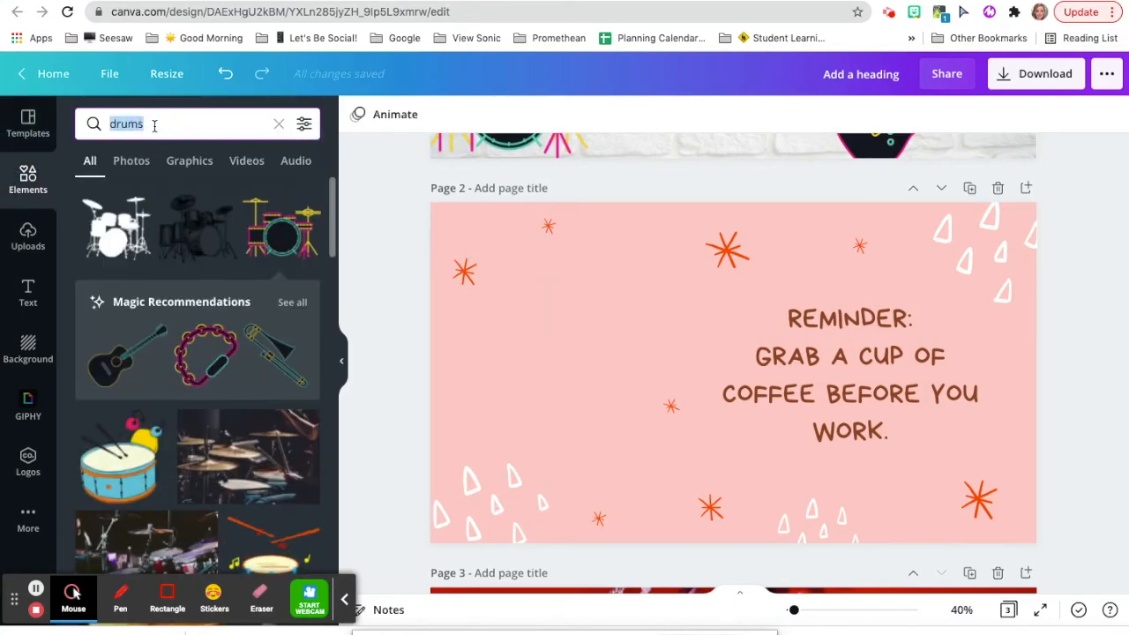
{"action": "type", "text": "coffee"}
{"action": "key", "text": "Return"}
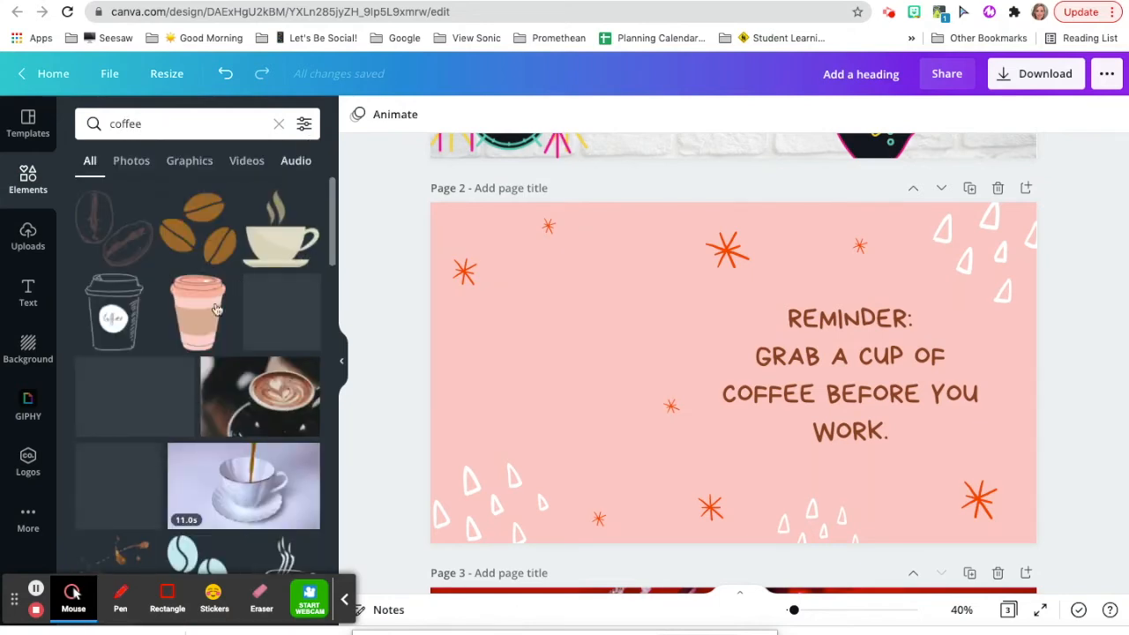
Add the pink takeaway coffee cup, enlarge it and place it to the left of the reminder text
{"action": "left_click", "coordinate": [202, 316]}
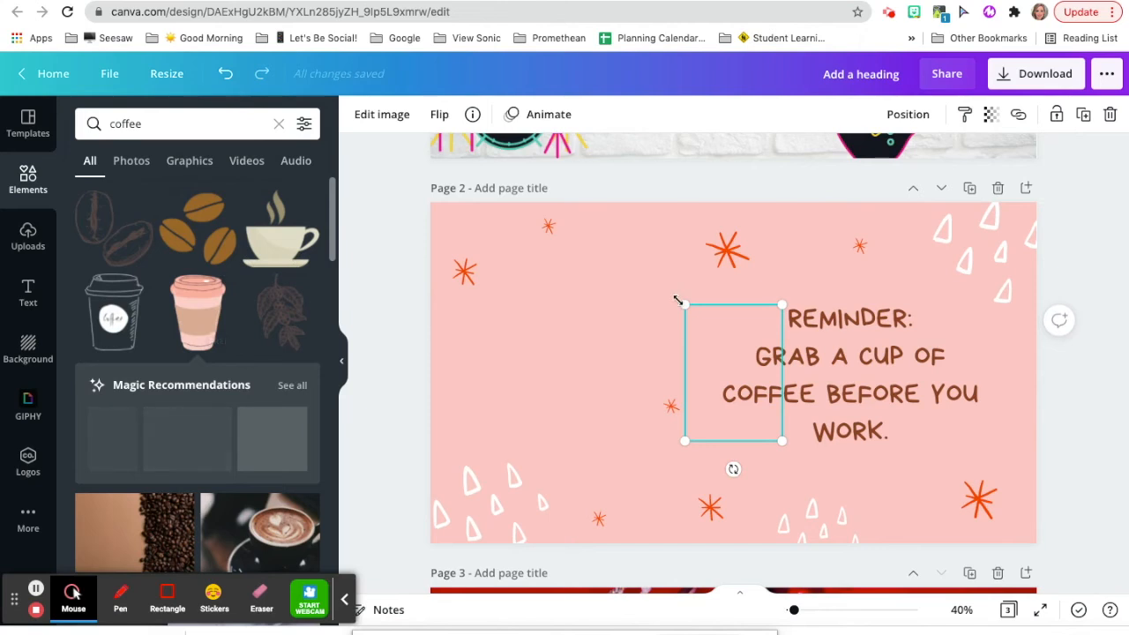
{"action": "left_click_drag", "start_coordinate": [687, 304], "coordinate": [616, 264]}
{"action": "left_click", "coordinate": [703, 284]}
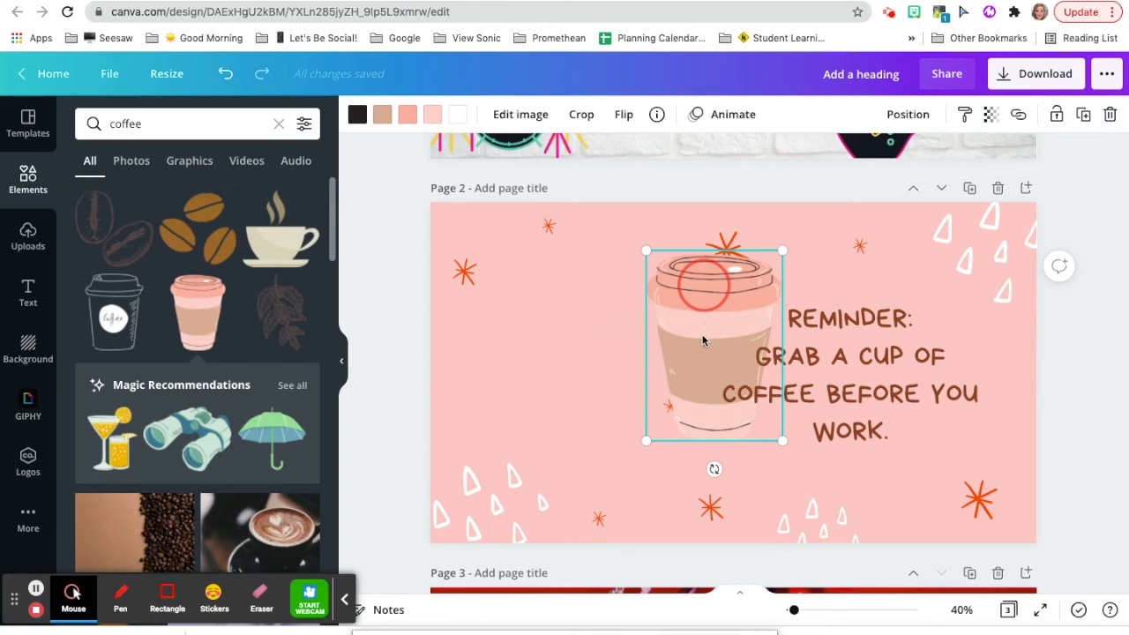
{"action": "left_click_drag", "start_coordinate": [704, 285], "coordinate": [703, 340]}
{"action": "left_click_drag", "start_coordinate": [647, 290], "coordinate": [723, 247]}
{"action": "left_click_drag", "start_coordinate": [589, 285], "coordinate": [583, 304]}
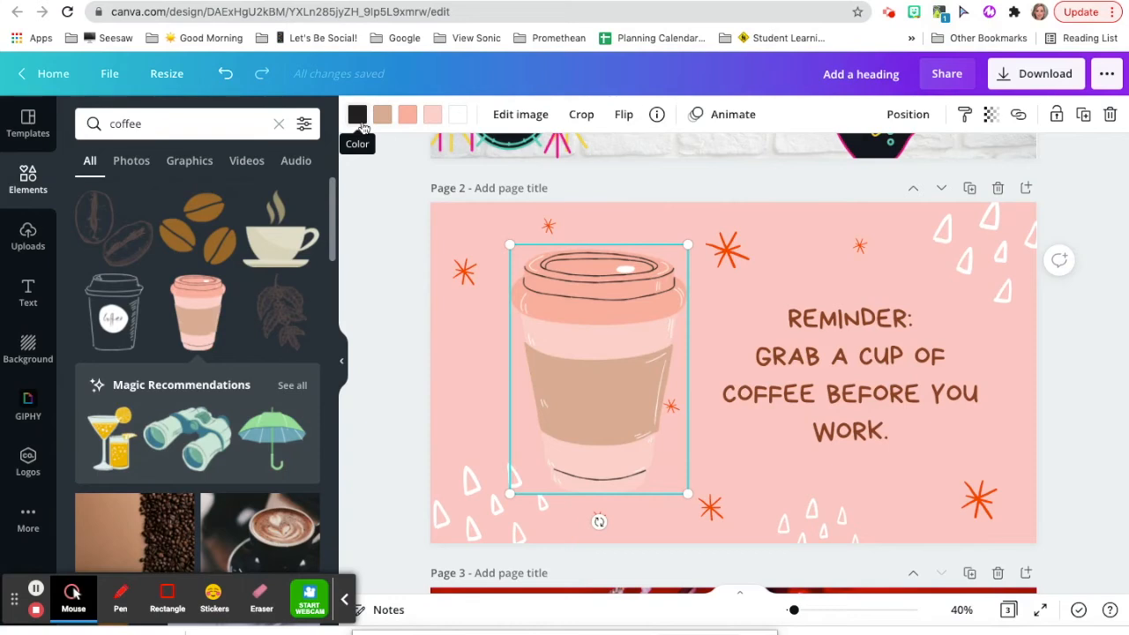
Recolour the cup with a white lid, grey body and dusty pink sleeve, tilt it slightly counterclockwise, and show the flip options
{"action": "left_click", "coordinate": [407, 116]}
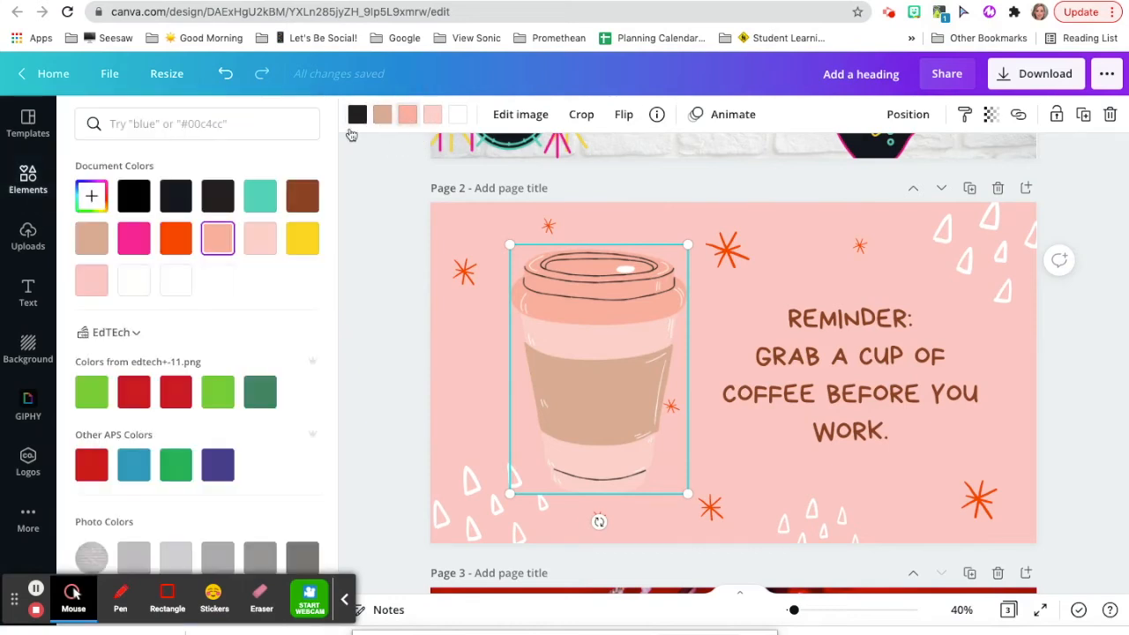
{"action": "left_click", "coordinate": [176, 280]}
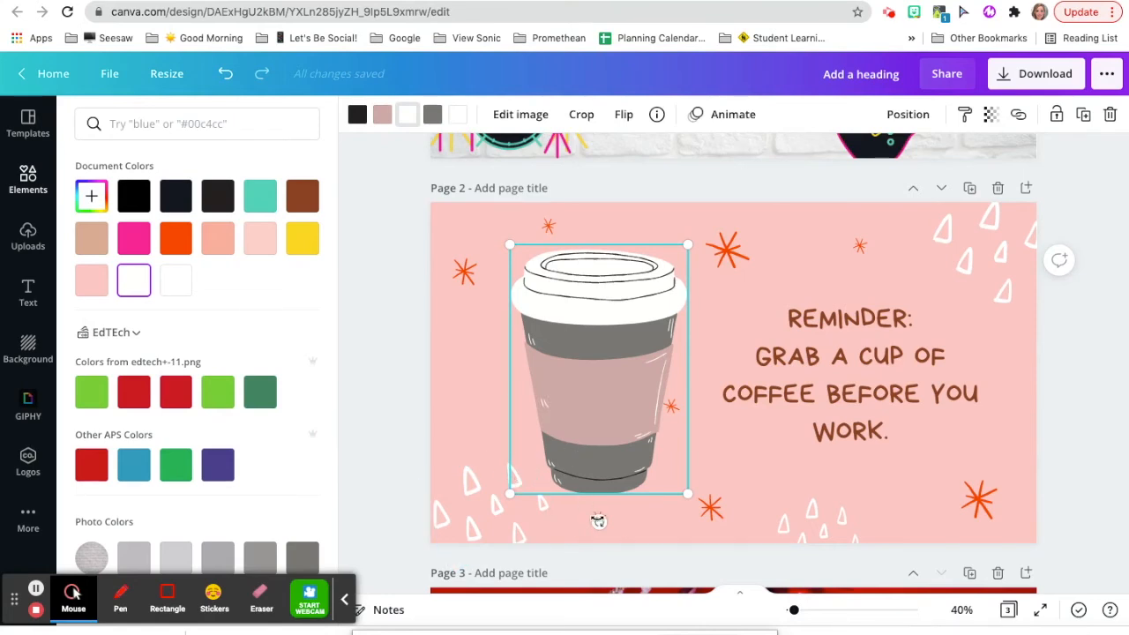
{"action": "left_click_drag", "start_coordinate": [598, 521], "coordinate": [606, 516]}
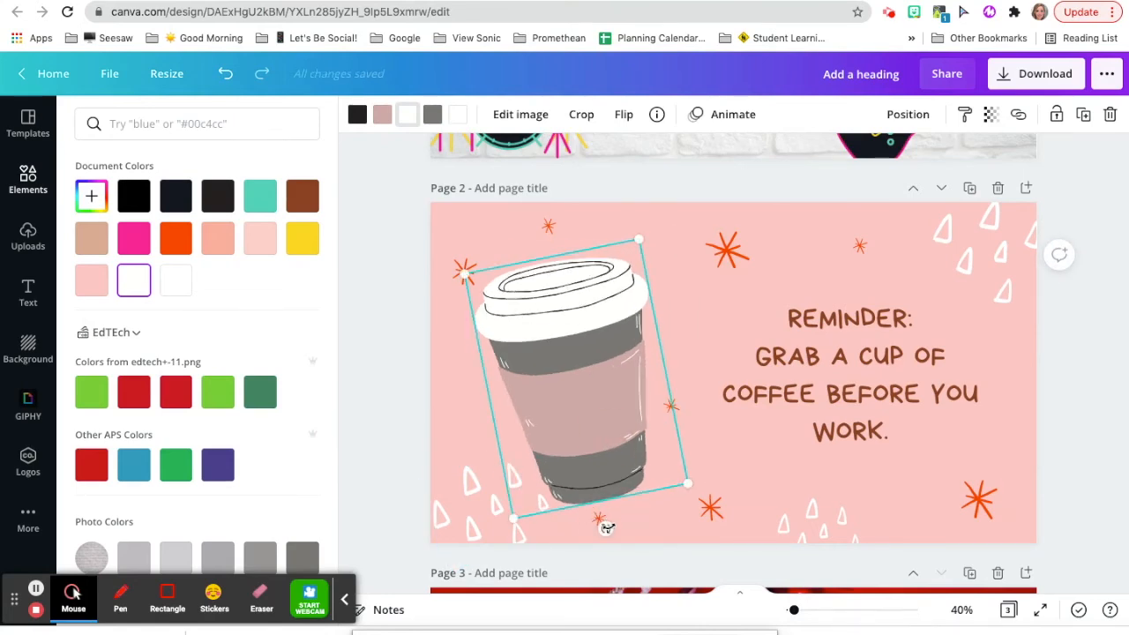
{"action": "left_click", "coordinate": [625, 116]}
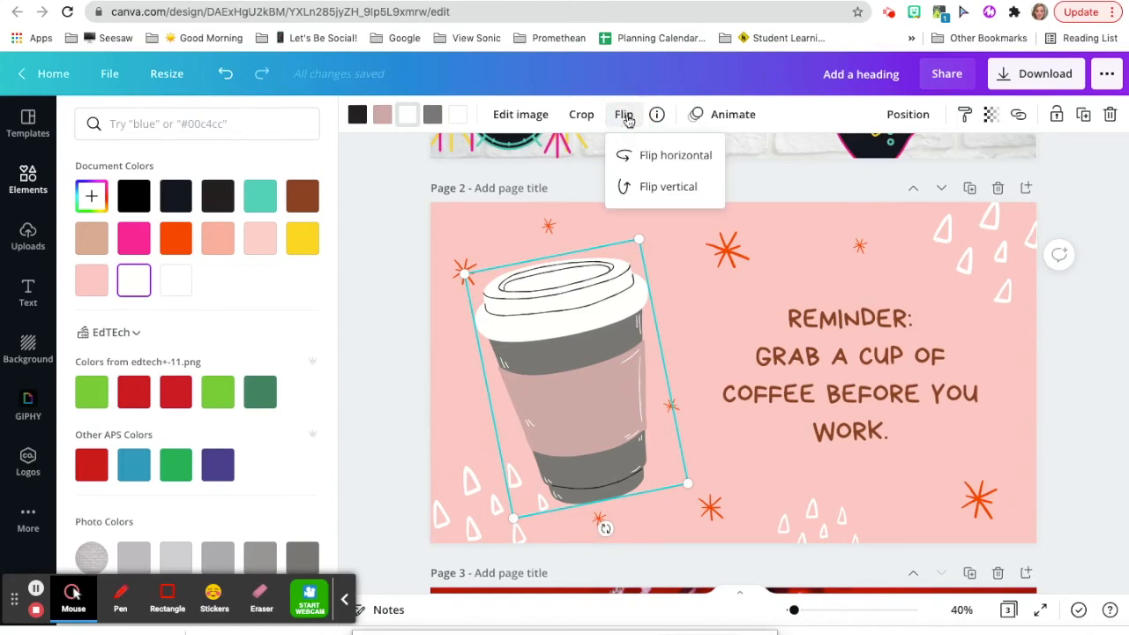
Browse the image effects for the coffee cup, try the Arctic ColorMix effect, and apply Marine instead
{"action": "left_click", "coordinate": [521, 115]}
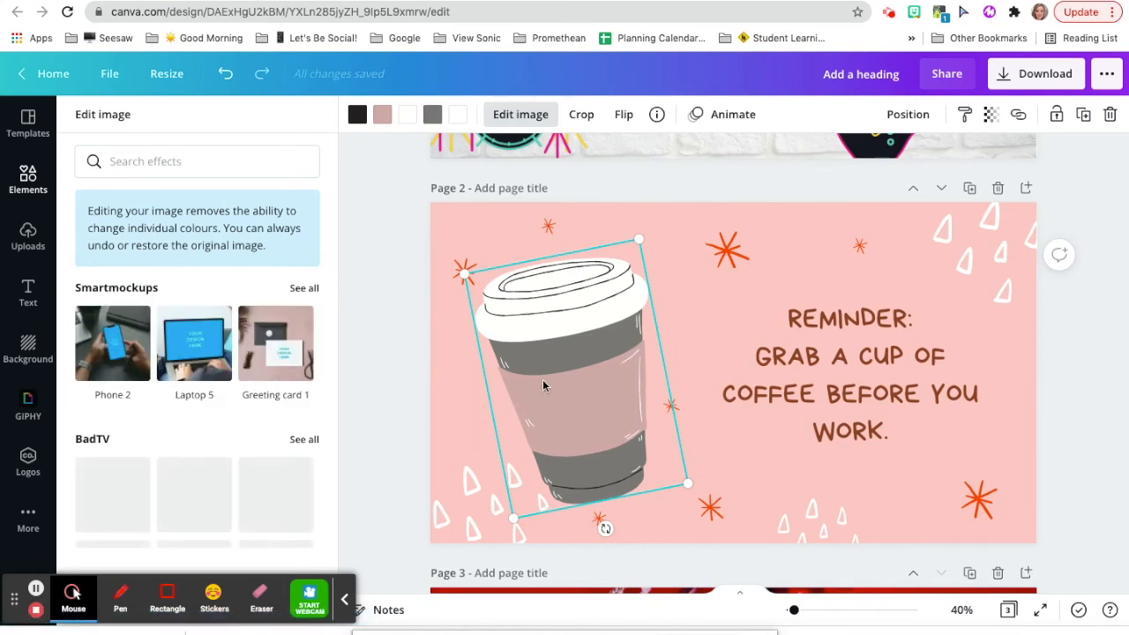
{"action": "scroll", "coordinate": [214, 380], "scroll_direction": "down", "scroll_amount": 5}
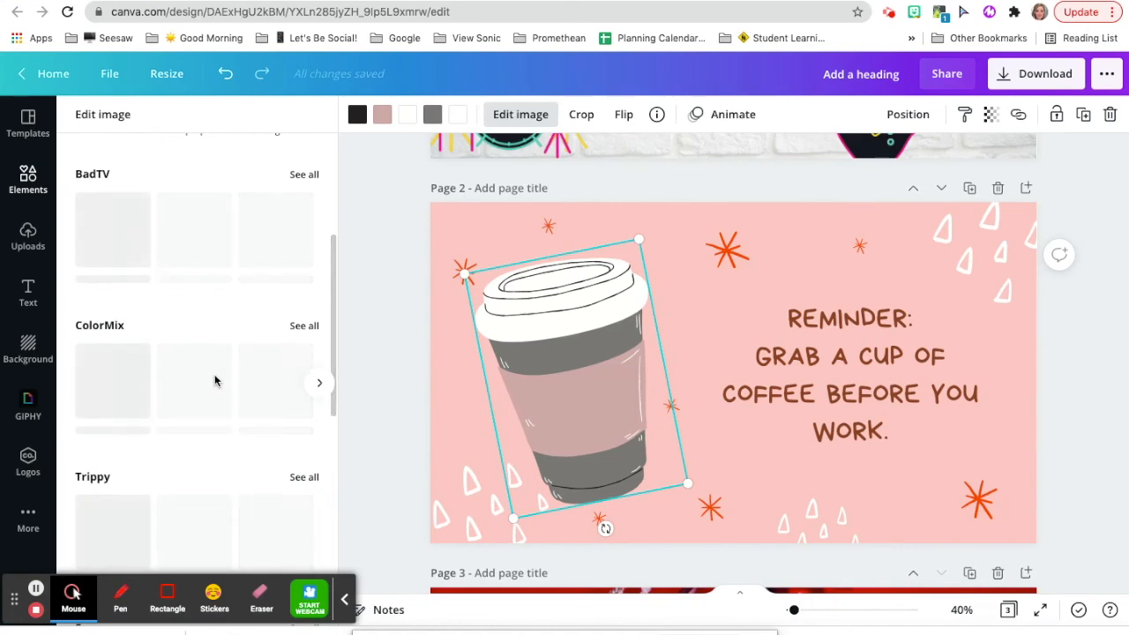
{"action": "scroll", "coordinate": [214, 381], "scroll_direction": "down", "scroll_amount": 3}
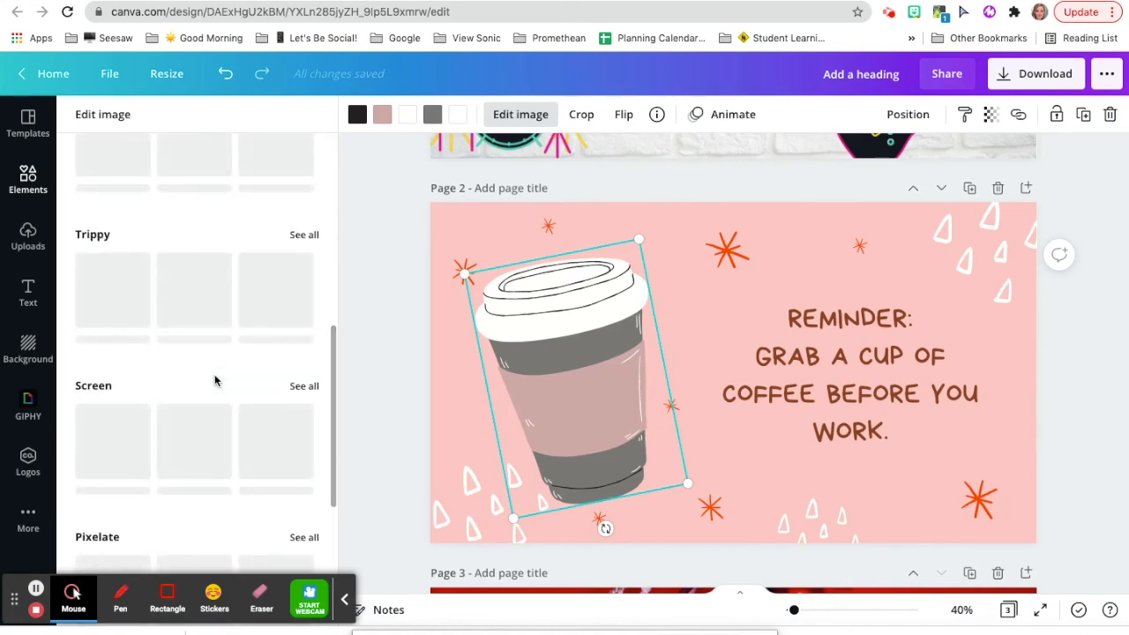
{"action": "scroll", "coordinate": [214, 381], "scroll_direction": "down", "scroll_amount": 3}
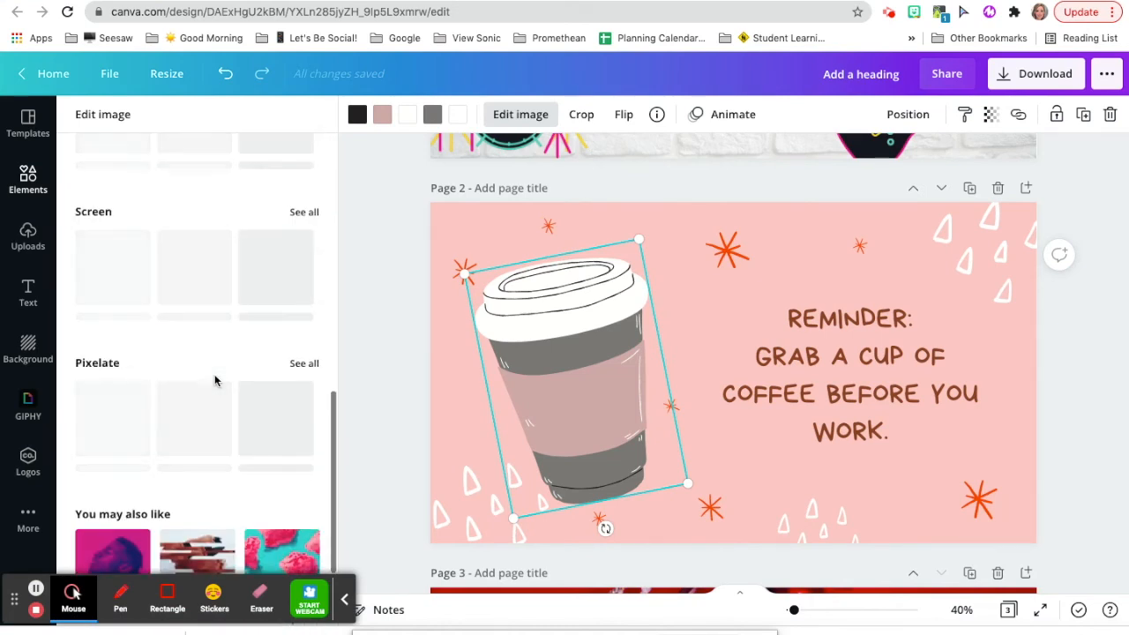
{"action": "scroll", "coordinate": [214, 381], "scroll_direction": "down", "scroll_amount": 2}
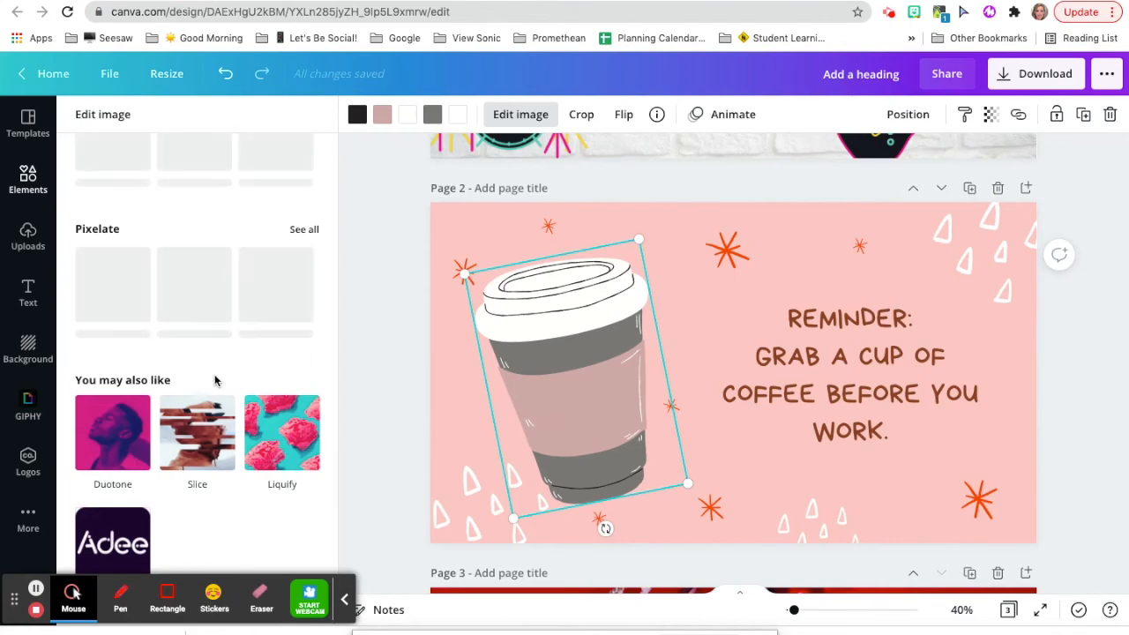
{"action": "scroll", "coordinate": [214, 381], "scroll_direction": "up", "scroll_amount": 3}
{"action": "scroll", "coordinate": [214, 381], "scroll_direction": "up", "scroll_amount": 4}
{"action": "left_click", "coordinate": [192, 346]}
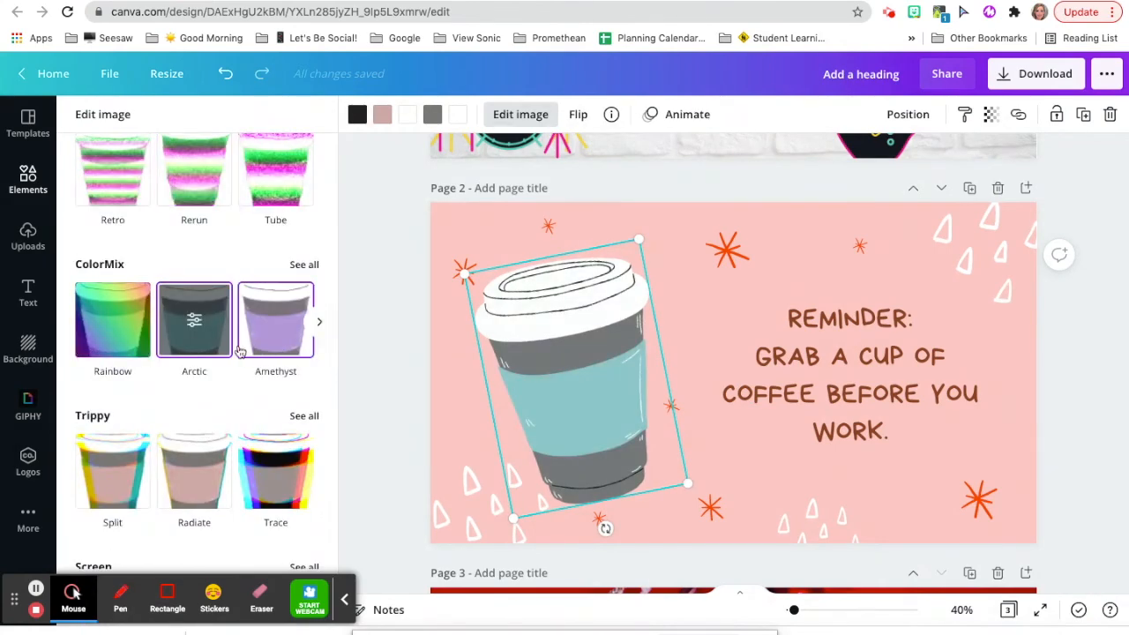
{"action": "left_click", "coordinate": [319, 322]}
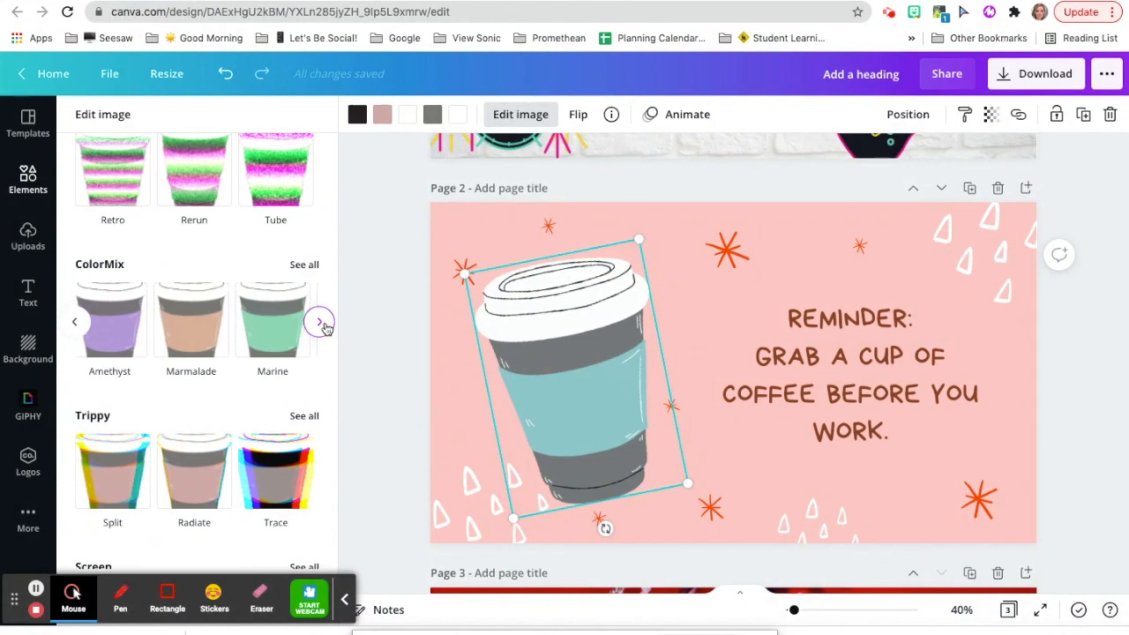
{"action": "left_click", "coordinate": [274, 344]}
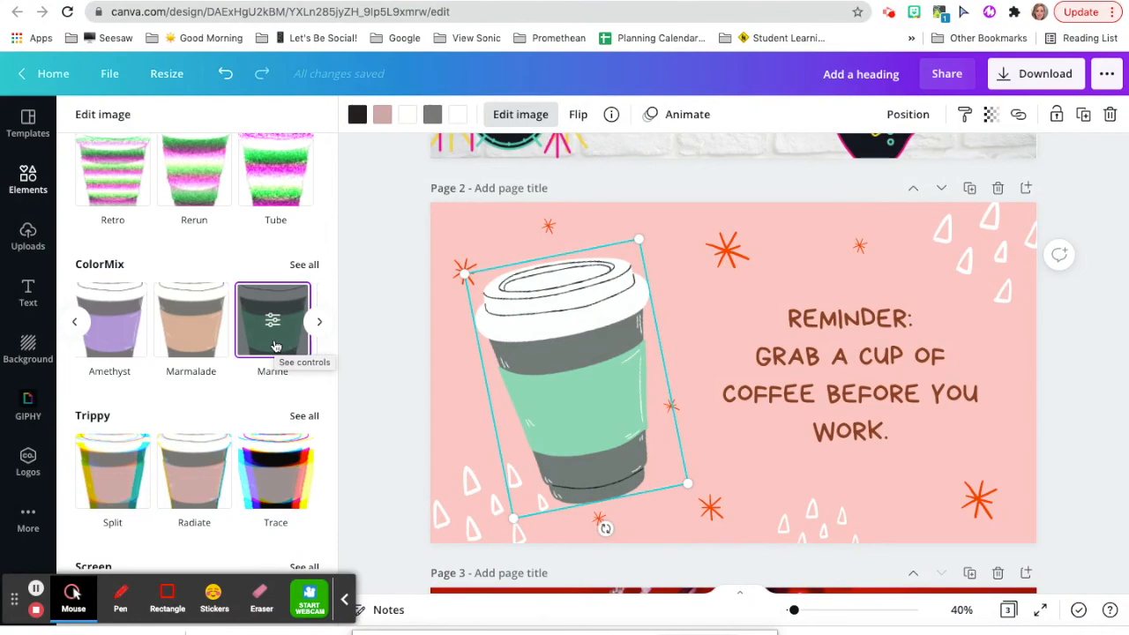
Add a first-name-plus-"Coffee" label in 57.5 pt Madelyn across the cup's green sleeve, tilted to match the cup
{"action": "left_click", "coordinate": [30, 292]}
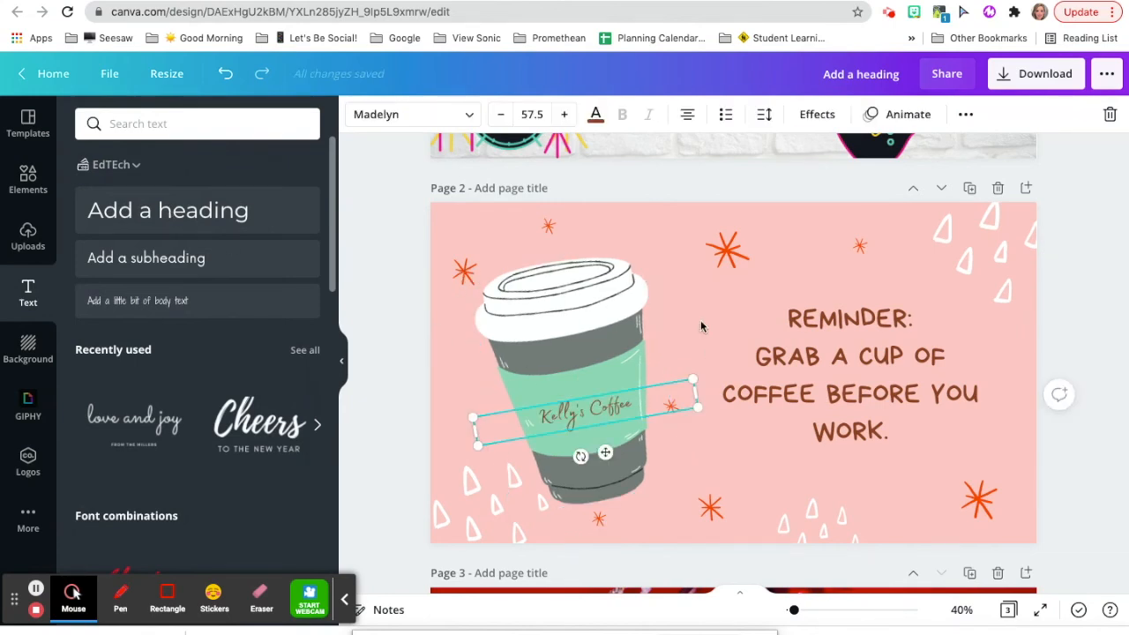
{"action": "left_click", "coordinate": [1013, 379]}
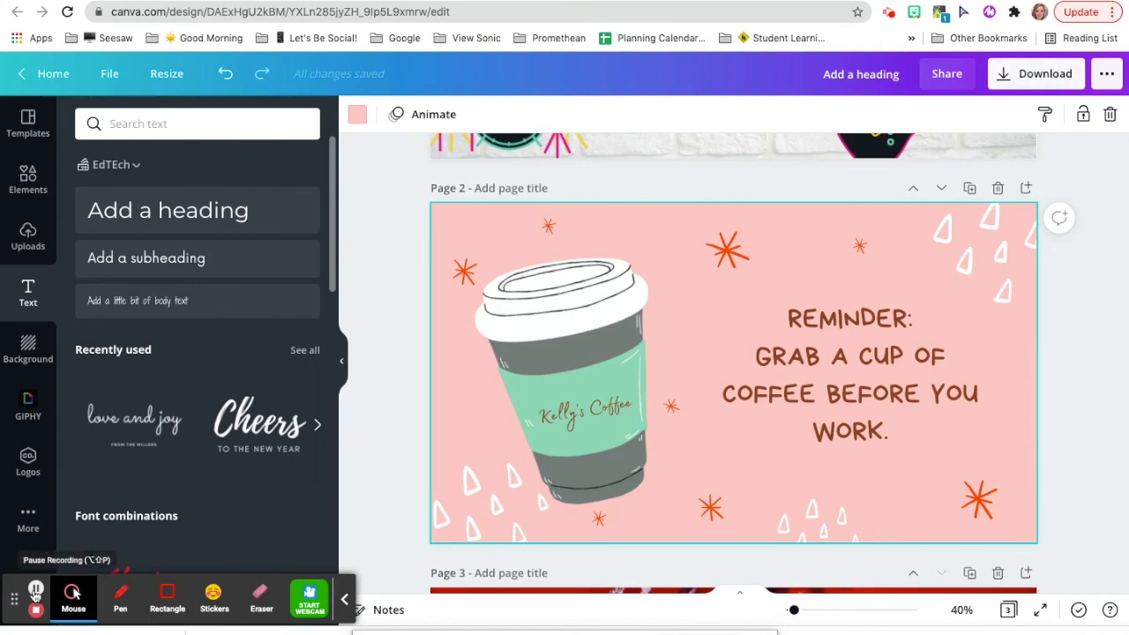
Download only page 2 of the design as a JPG file
{"action": "left_click", "coordinate": [1039, 76]}
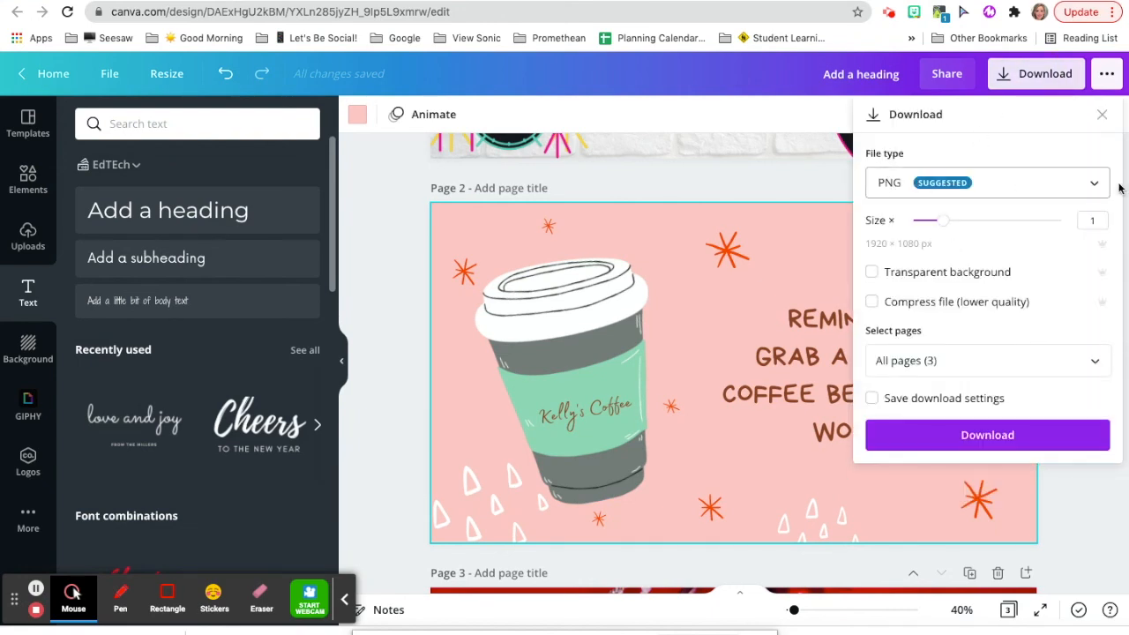
{"action": "left_click", "coordinate": [1087, 185]}
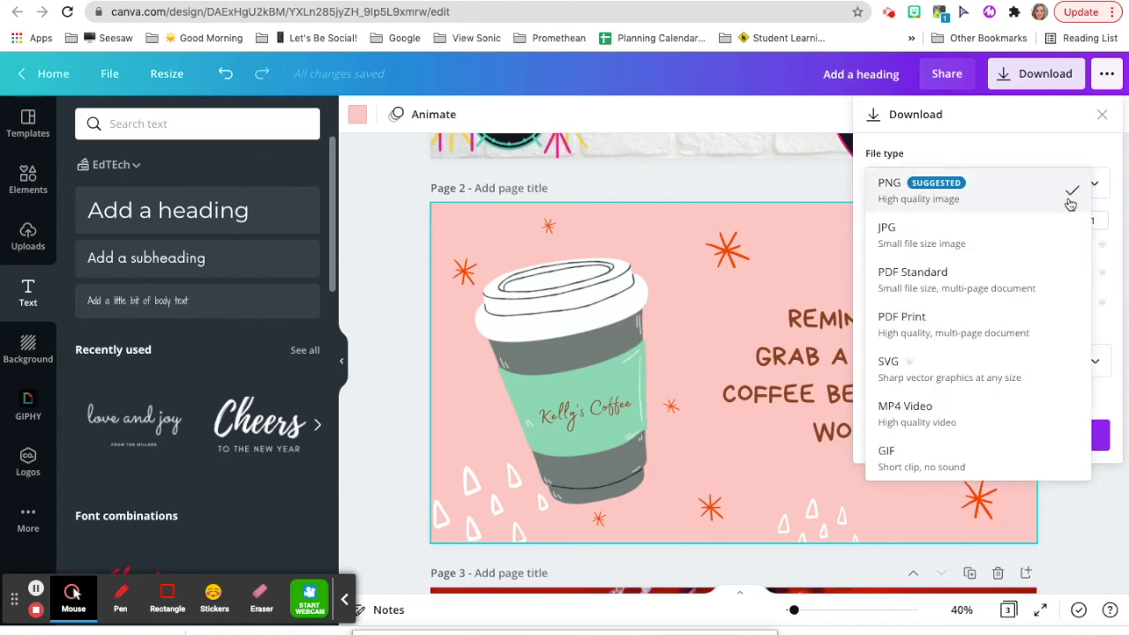
{"action": "left_click", "coordinate": [1025, 250]}
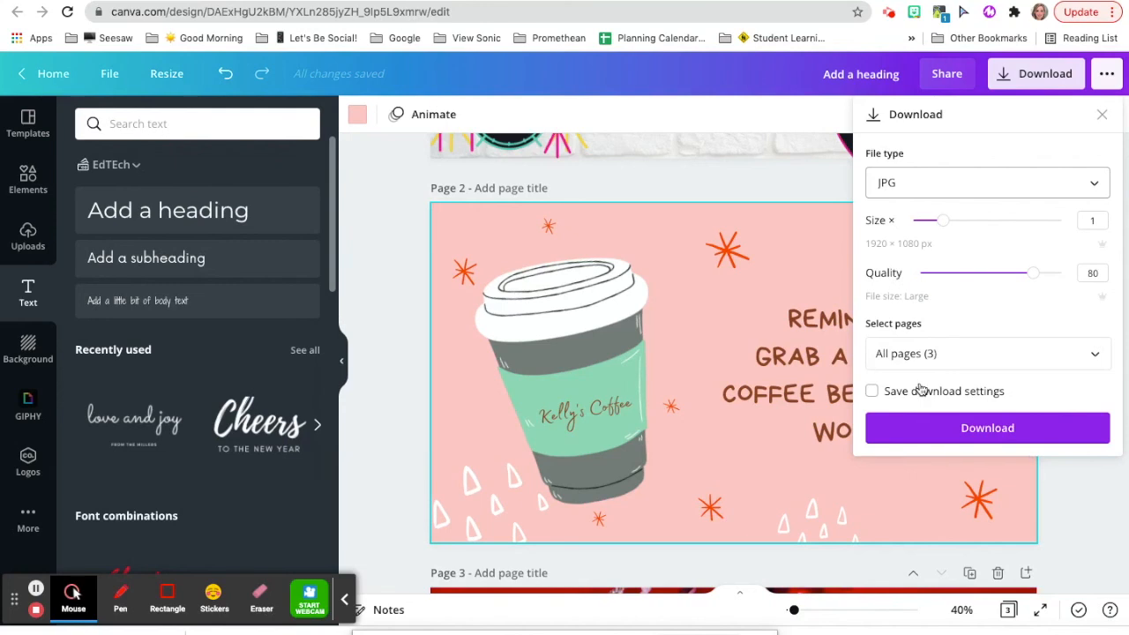
{"action": "left_click", "coordinate": [1095, 355]}
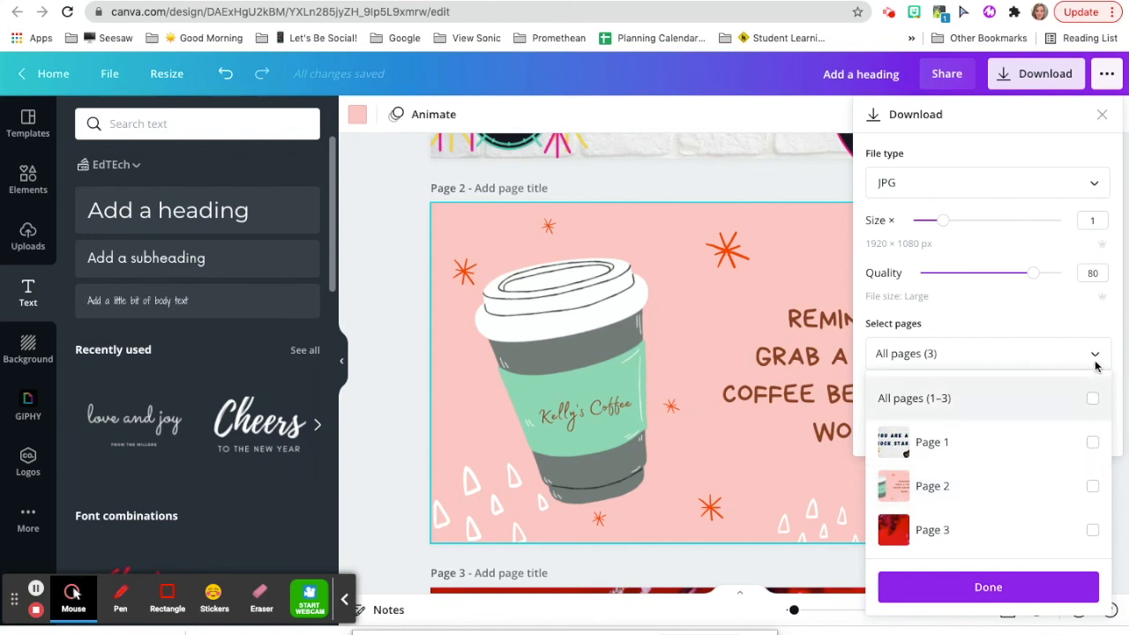
{"action": "left_click", "coordinate": [1093, 488]}
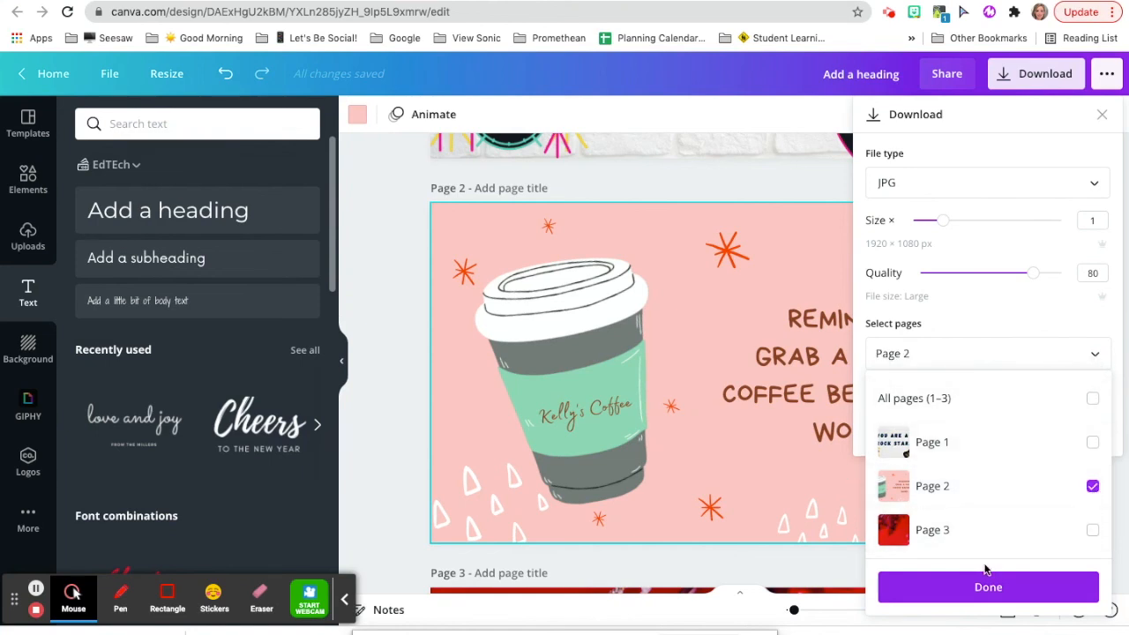
{"action": "left_click", "coordinate": [1010, 586]}
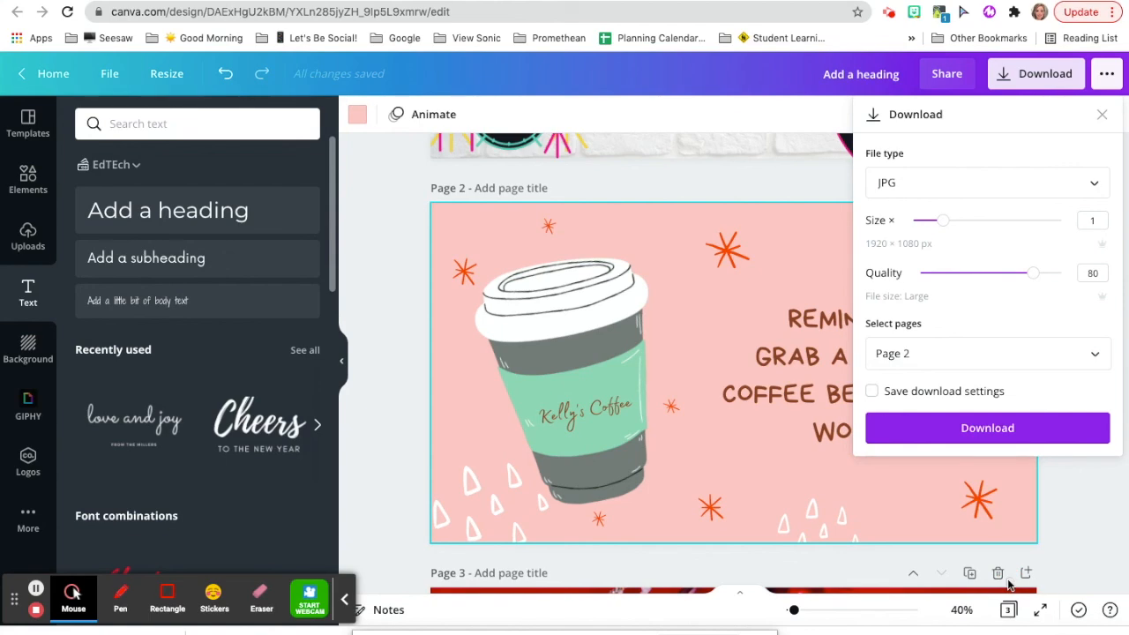
{"action": "left_click", "coordinate": [947, 429]}
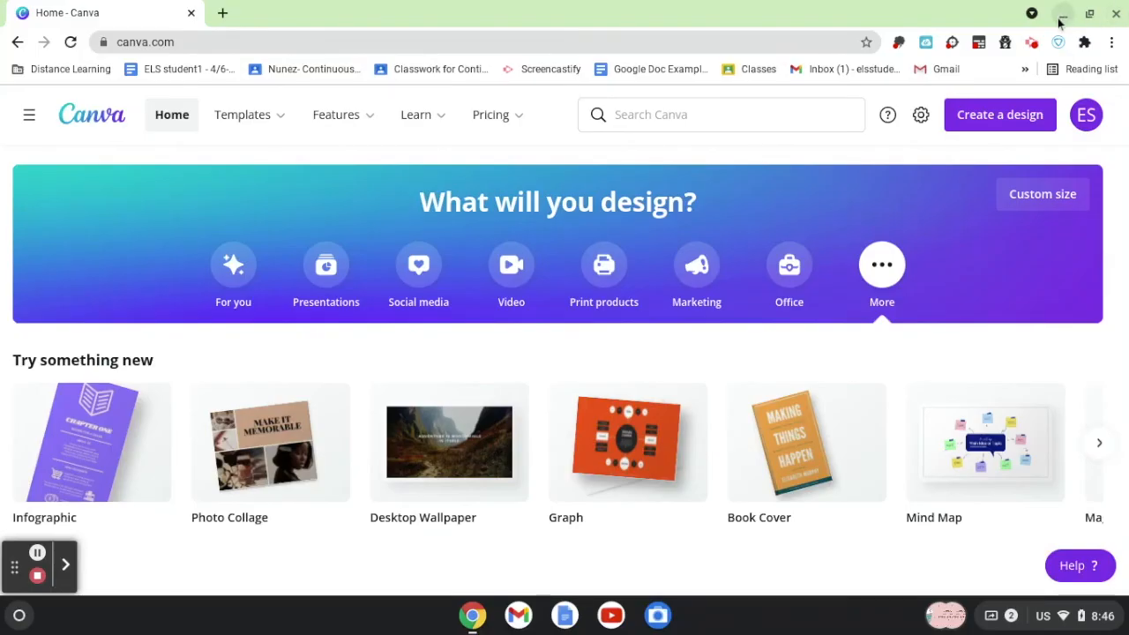
Minimise the browser, switch to the Chromebook's Files app and show the Images collection
{"action": "left_click", "coordinate": [1061, 16]}
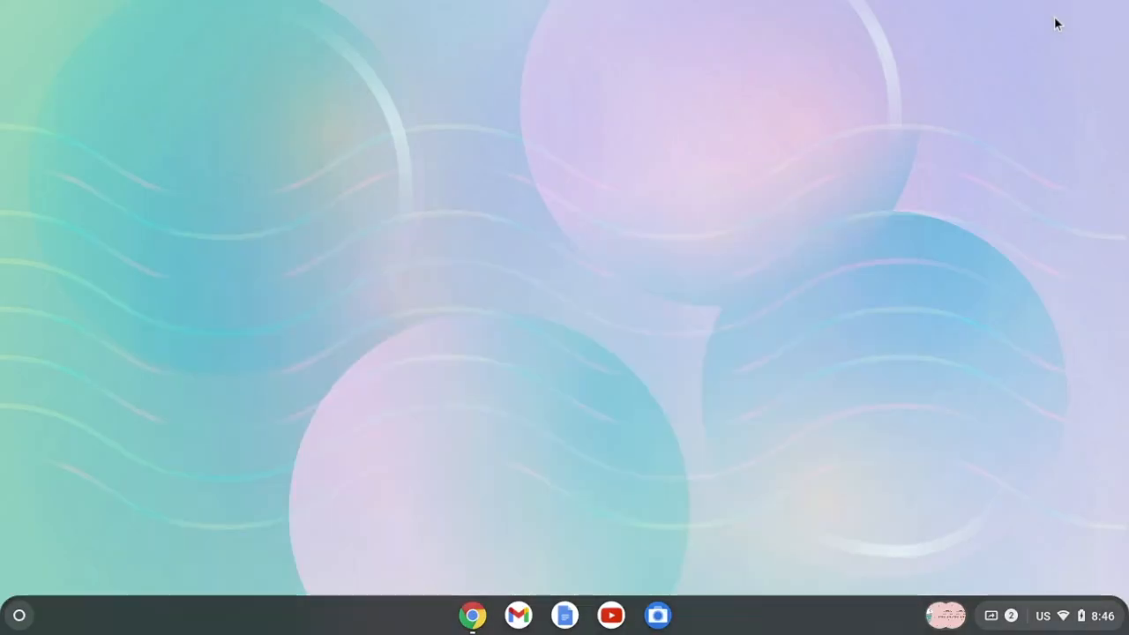
{"action": "left_click", "coordinate": [17, 618]}
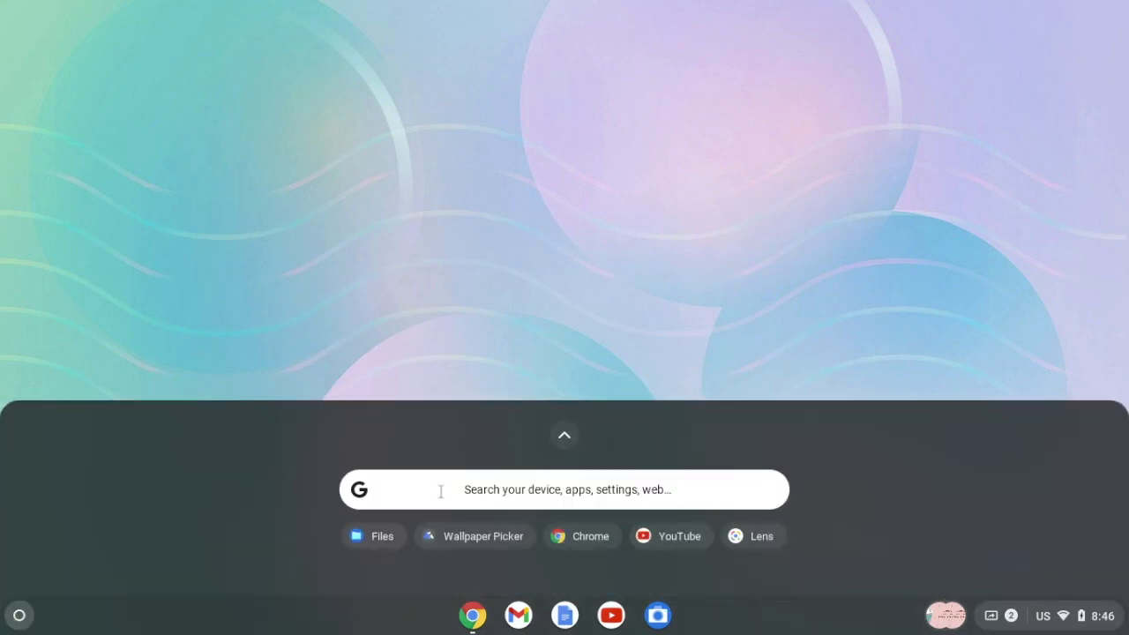
{"action": "left_click", "coordinate": [370, 540]}
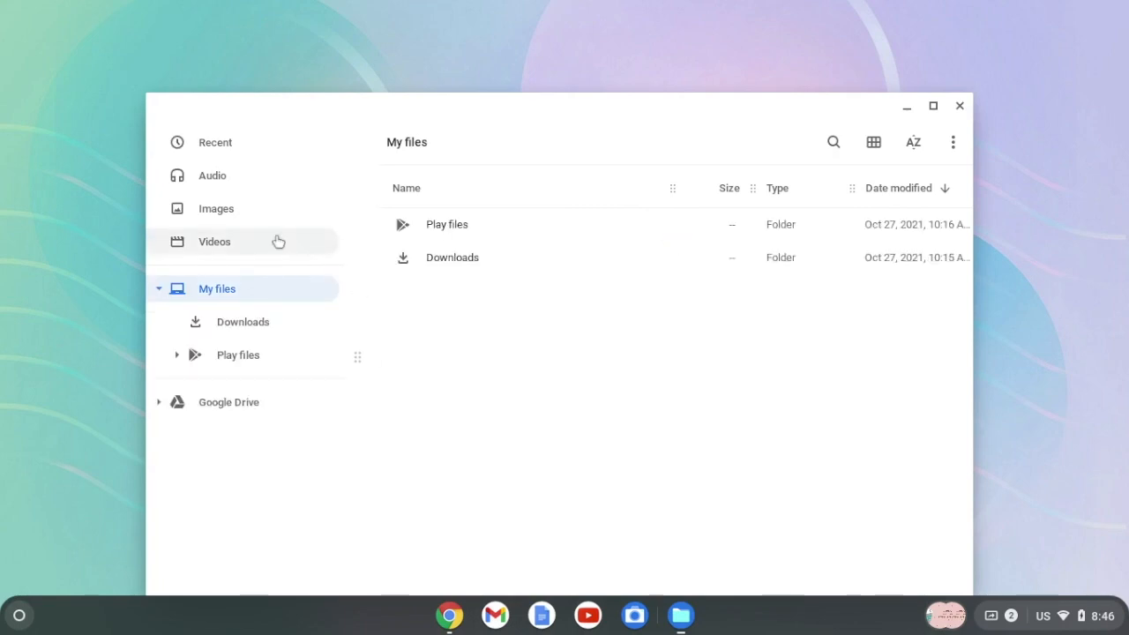
{"action": "left_click", "coordinate": [226, 217]}
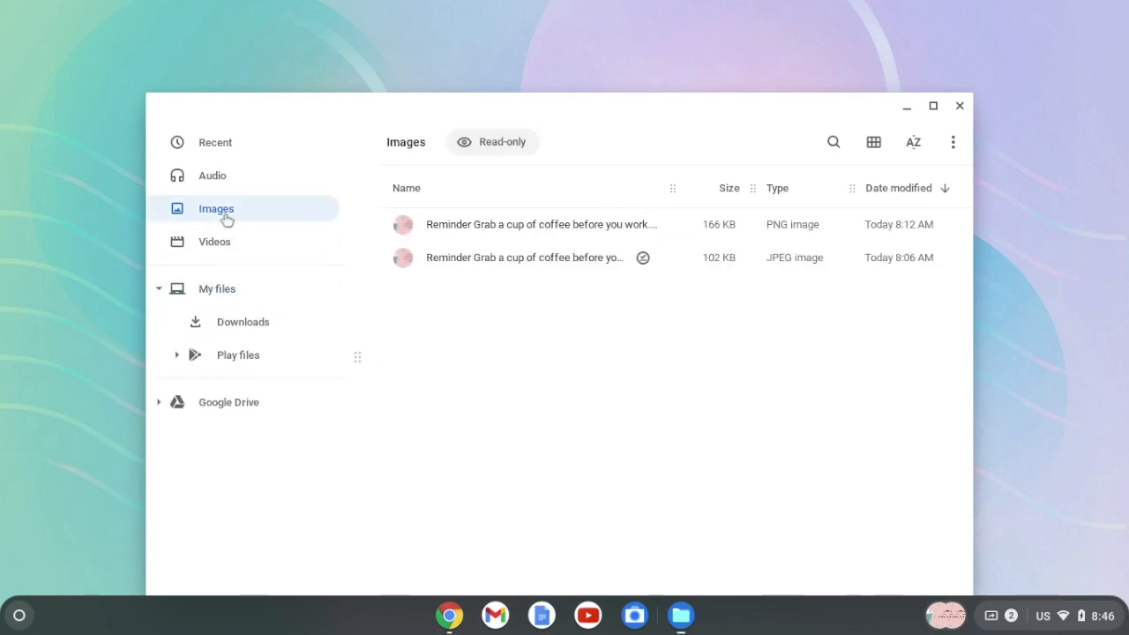
Set the PNG version of the "Reminder Grab a cup of coffee before you work" image as the desktop wallpaper
{"action": "right_click", "coordinate": [473, 256]}
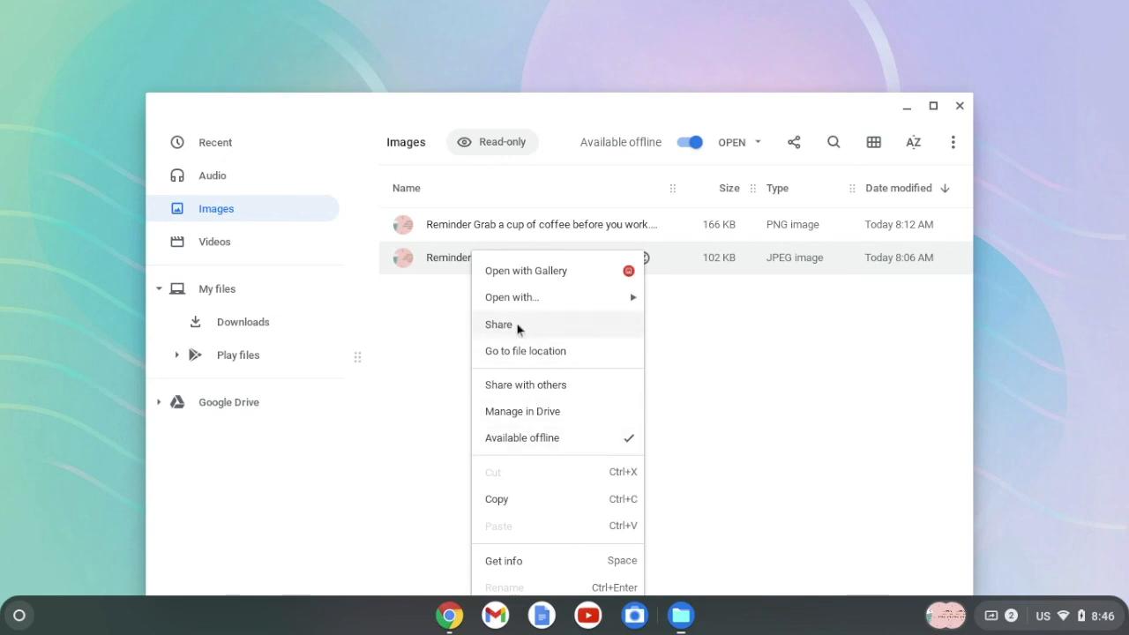
{"action": "left_click", "coordinate": [500, 232]}
{"action": "right_click", "coordinate": [500, 232]}
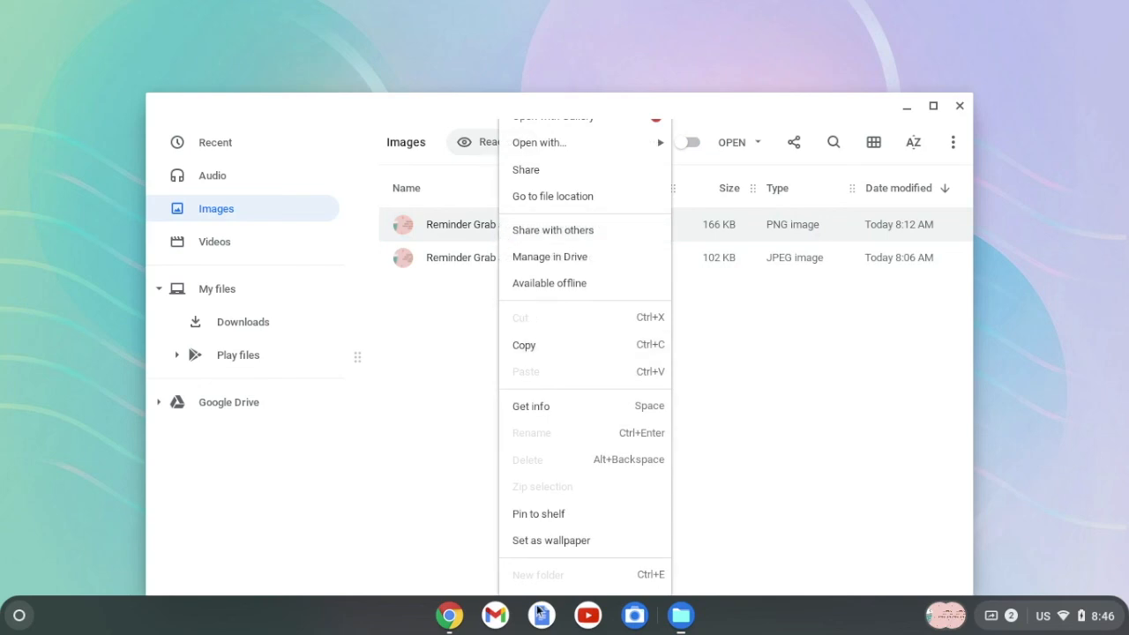
{"action": "left_click", "coordinate": [535, 540]}
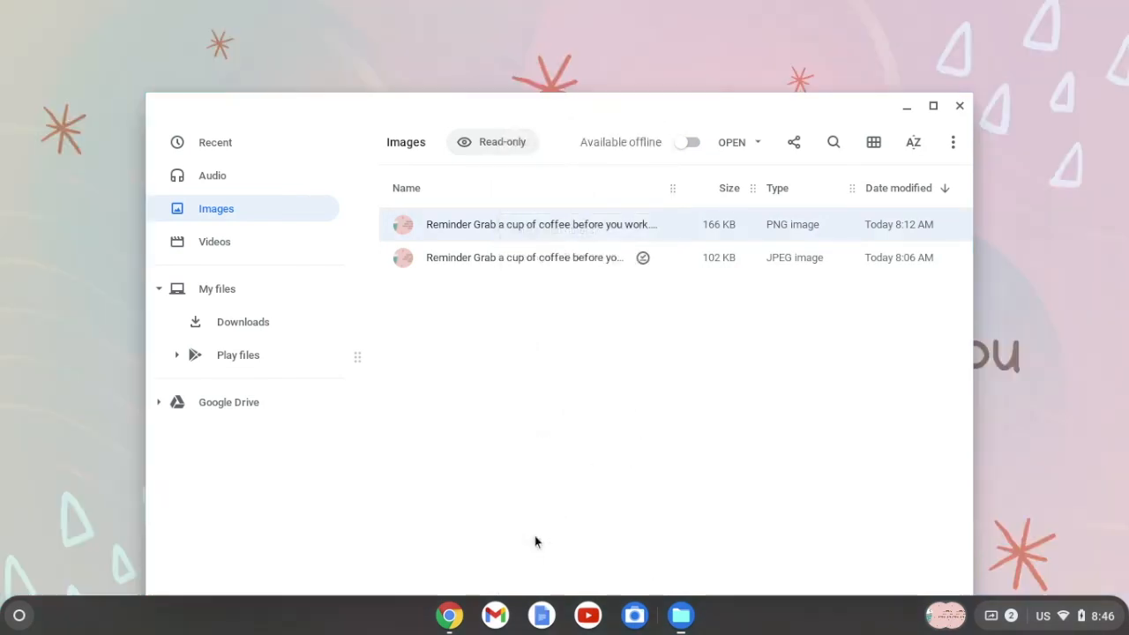